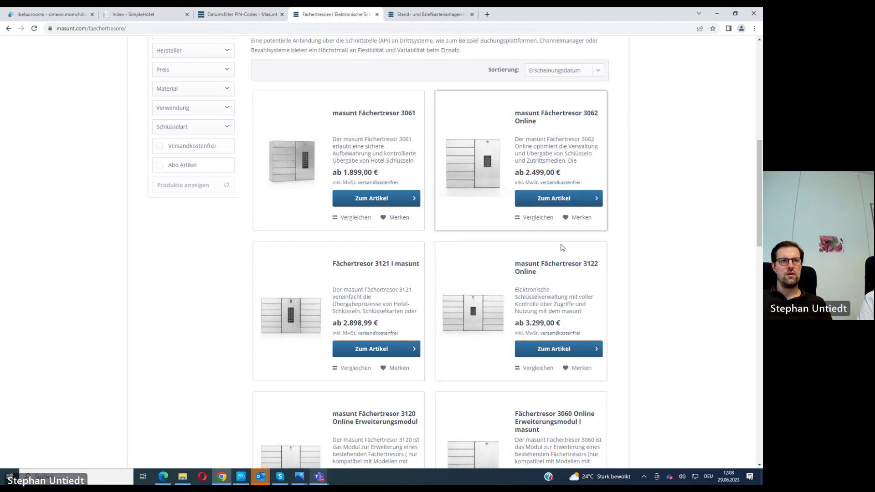
# Open the masunt Fächertresor 3122 Online product page and review its description, features and accessories
pyautogui.click(562, 267)
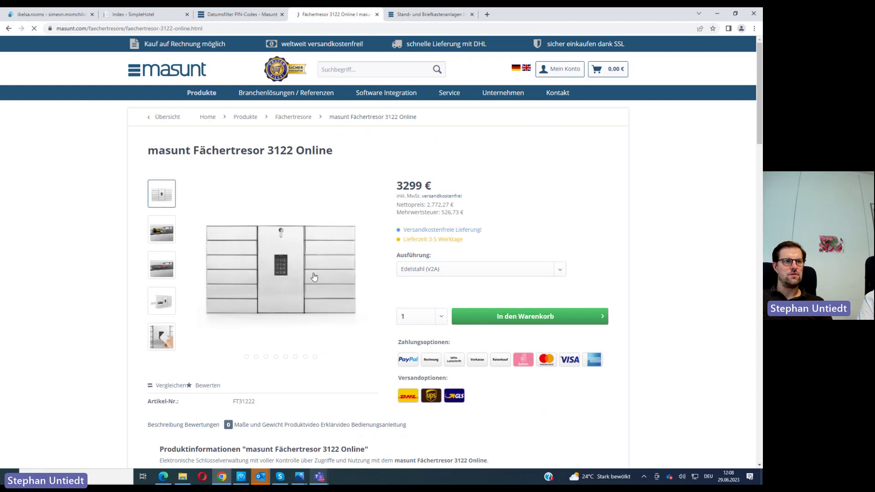
pyautogui.scroll(-15, 315, 276)
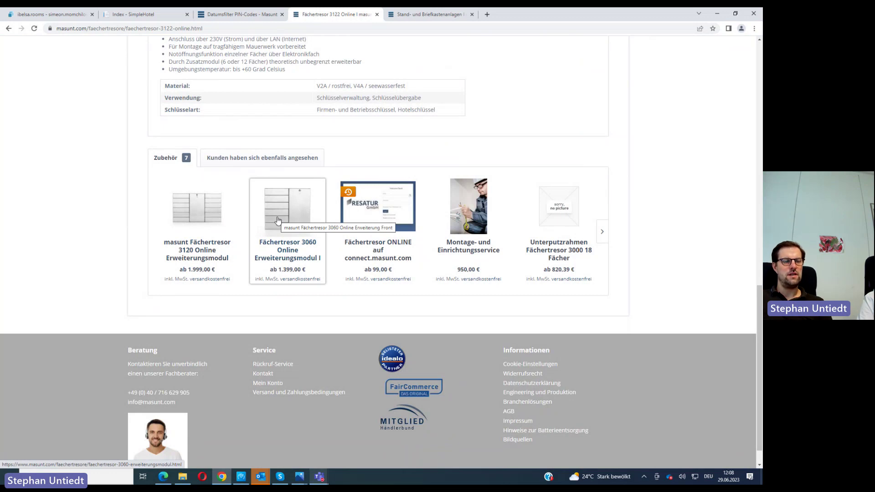
pyautogui.scroll(2, 277, 220)
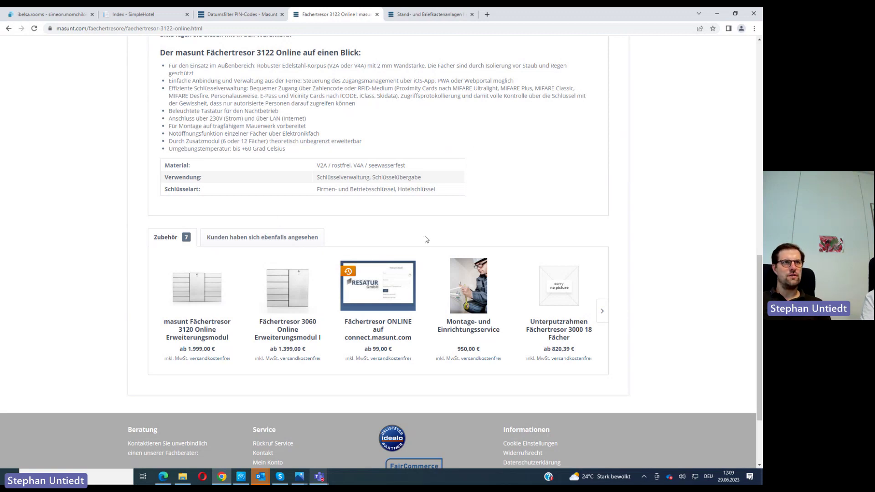
pyautogui.scroll(10, 424, 237)
pyautogui.scroll(2, 427, 245)
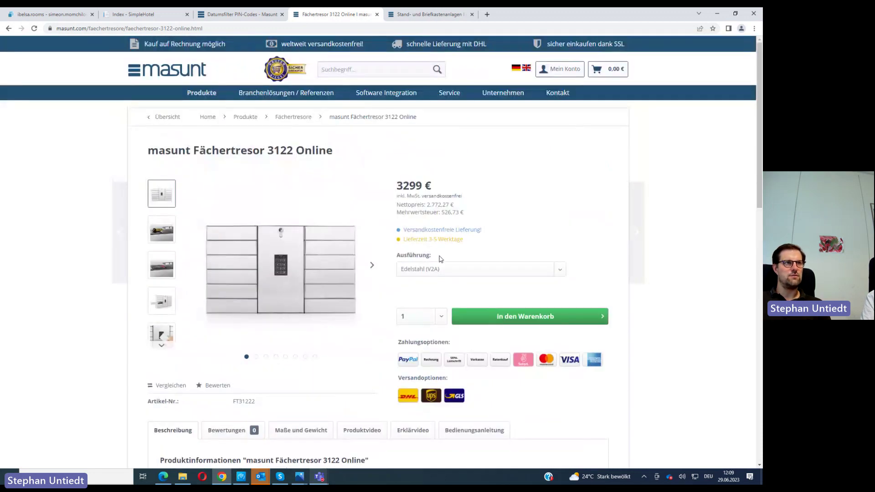
# Switch to ibelsa.rooms, start a new reservation and assign the existing test guest contact as invoice recipient
pyautogui.click(31, 13)
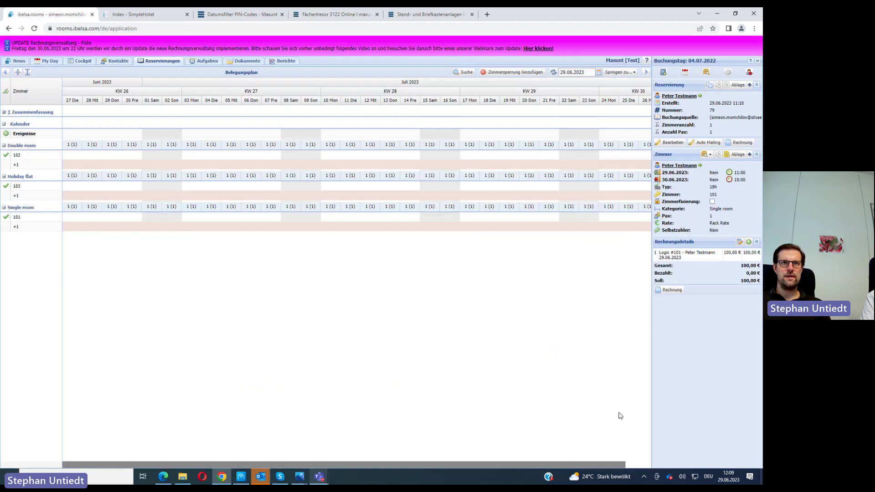
pyautogui.click(664, 74)
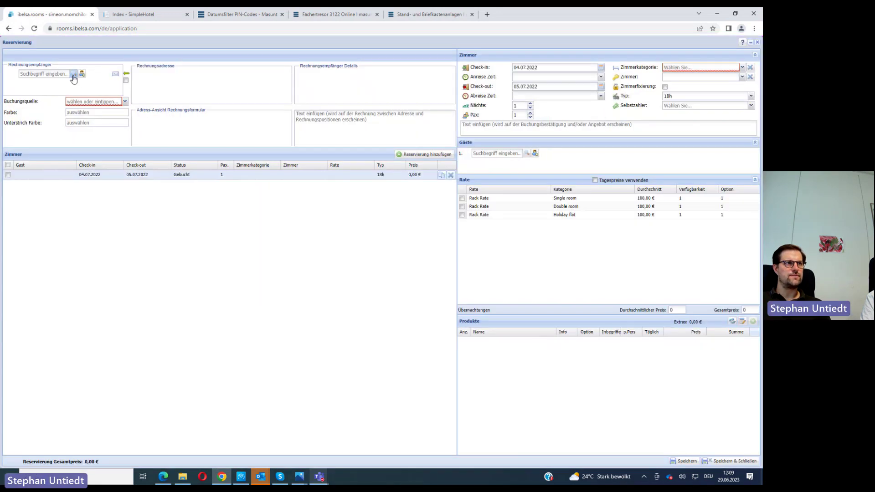
pyautogui.click(73, 75)
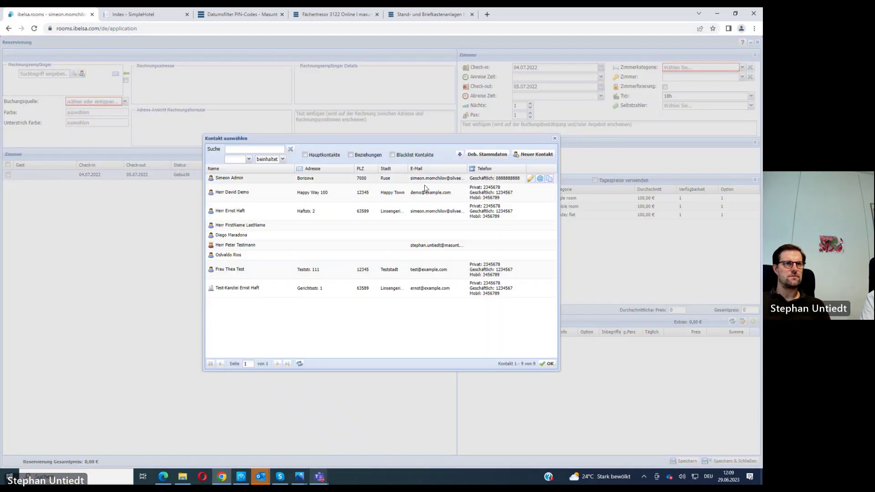
pyautogui.doubleClick(302, 245)
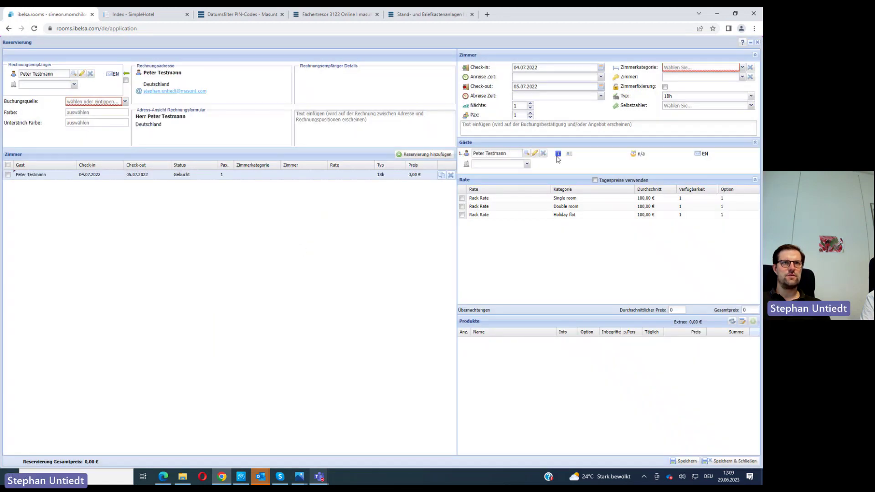
# Set the reservation's check-in date to 29.06.2023 and its arrival time to 12:00
pyautogui.doubleClick(524, 67)
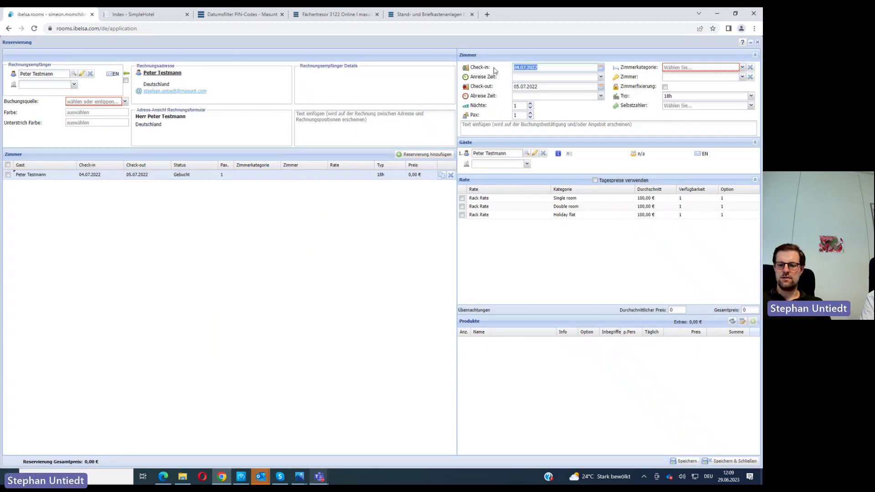
pyautogui.write('29.')
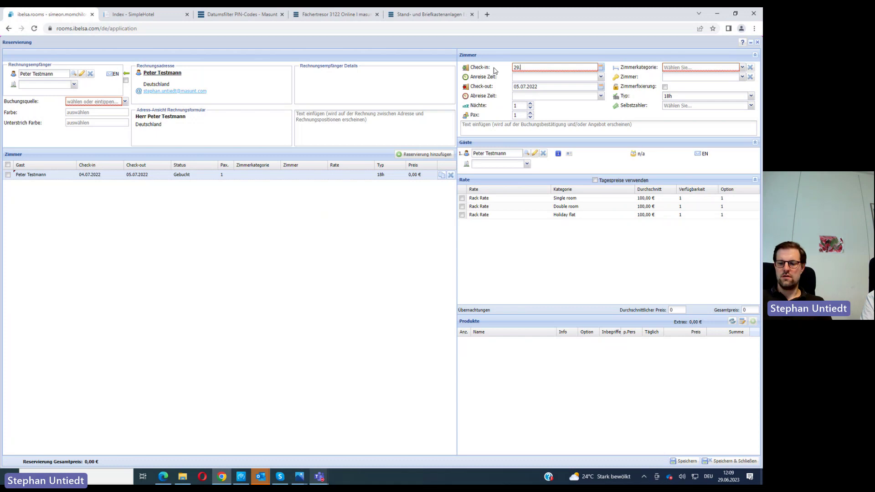
pyautogui.write('06.2023')
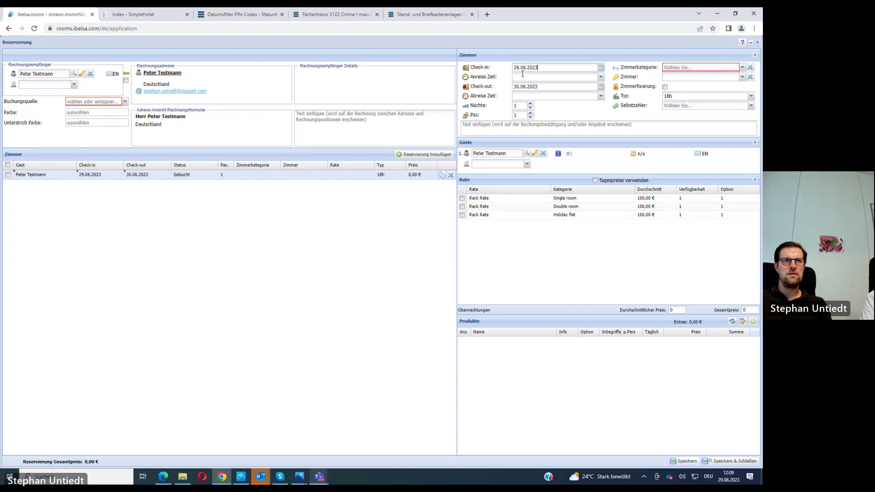
pyautogui.click(601, 77)
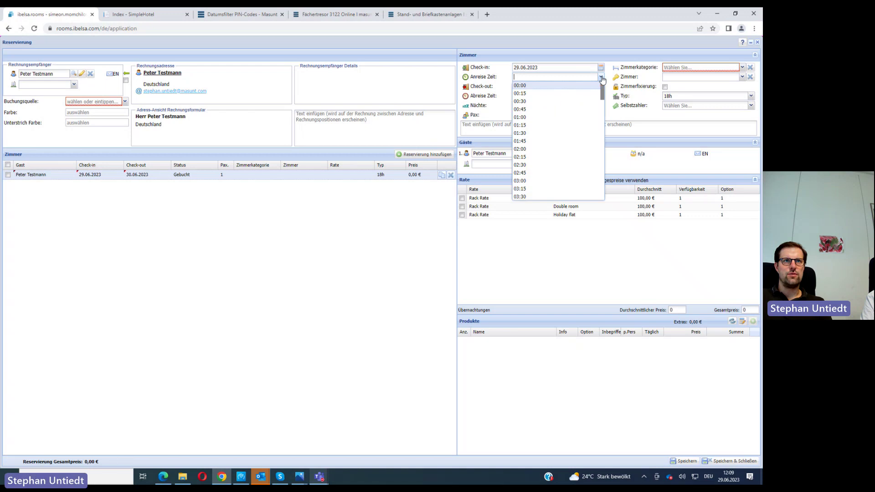
pyautogui.scroll(-7, 562, 133)
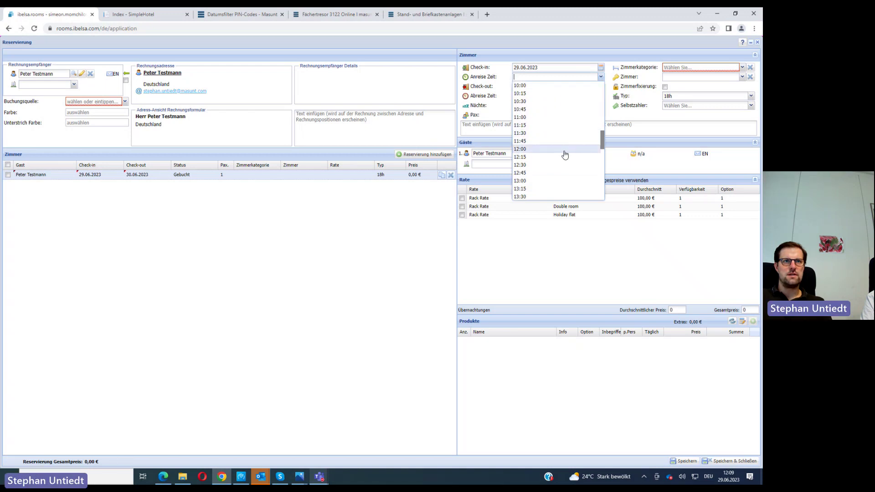
pyautogui.click(564, 151)
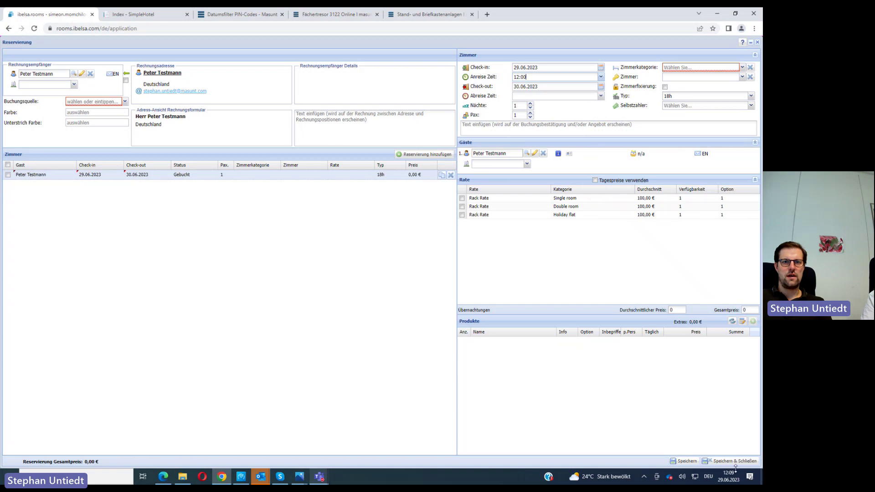
# Set the reservation's departure time to 15:00
pyautogui.click(600, 96)
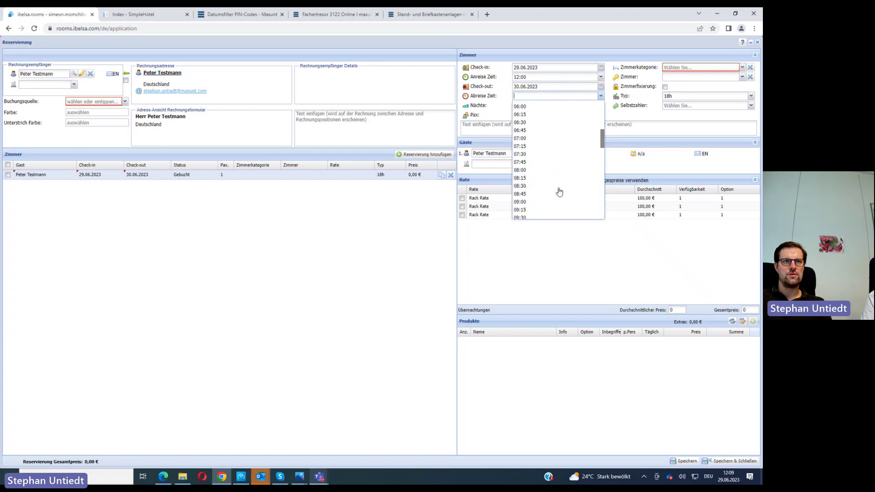
pyautogui.scroll(-1, 560, 191)
pyautogui.scroll(-5, 559, 191)
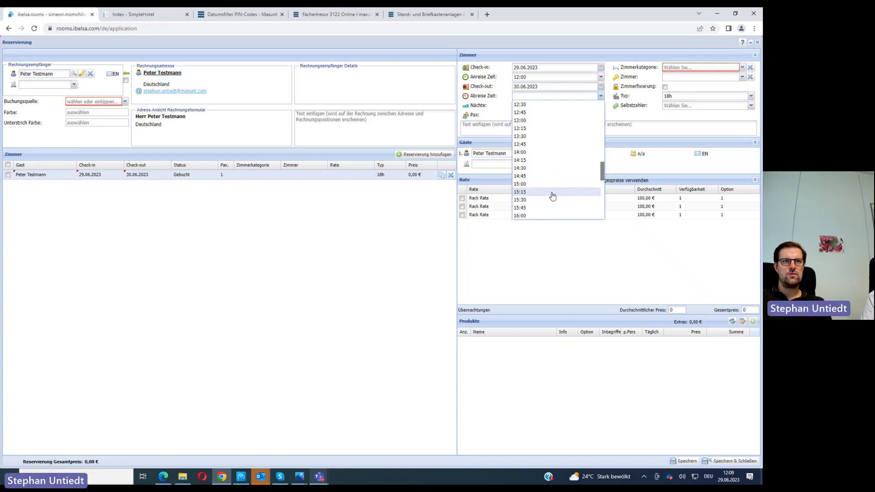
pyautogui.click(553, 184)
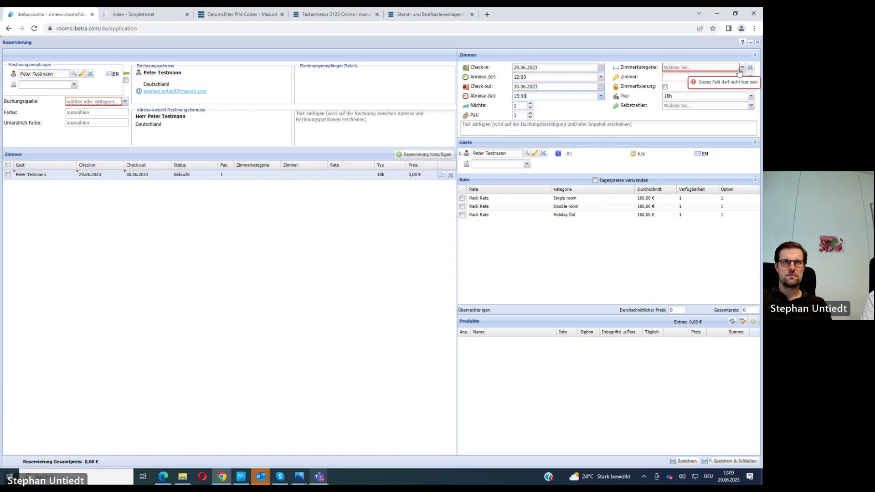
# Assign the room category Single room and room 101 to the reservation
pyautogui.click(743, 67)
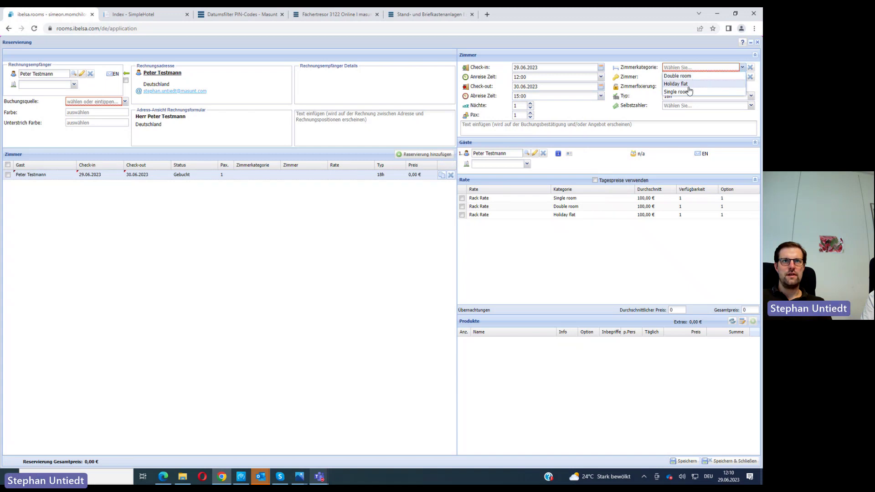
pyautogui.click(725, 74)
pyautogui.click(716, 77)
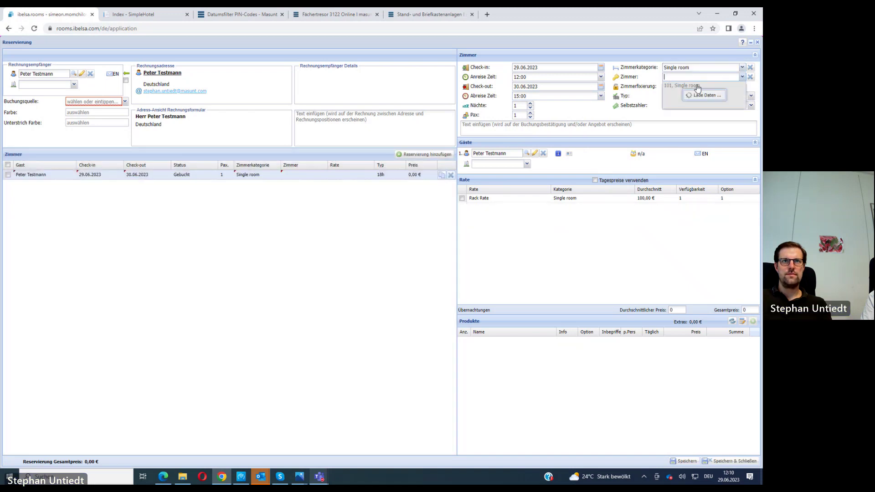
pyautogui.click(684, 86)
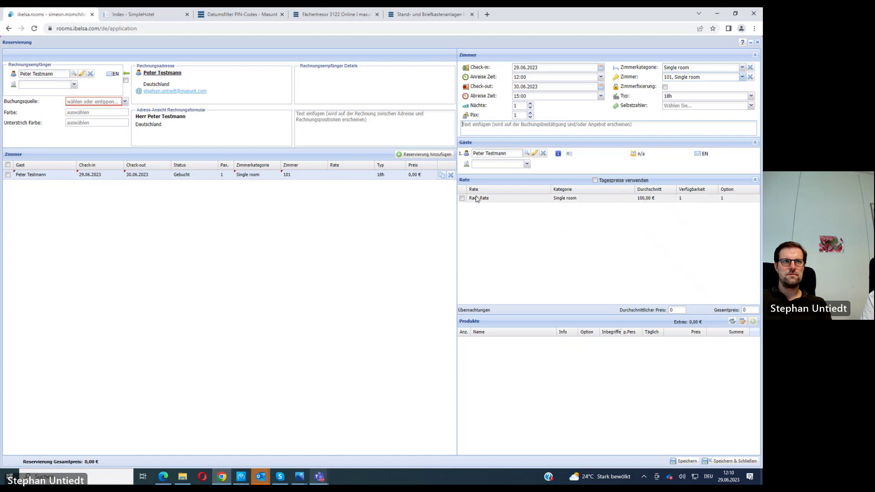
# Apply the Rack Rate to the single room, then save and close the reservation
pyautogui.click(474, 200)
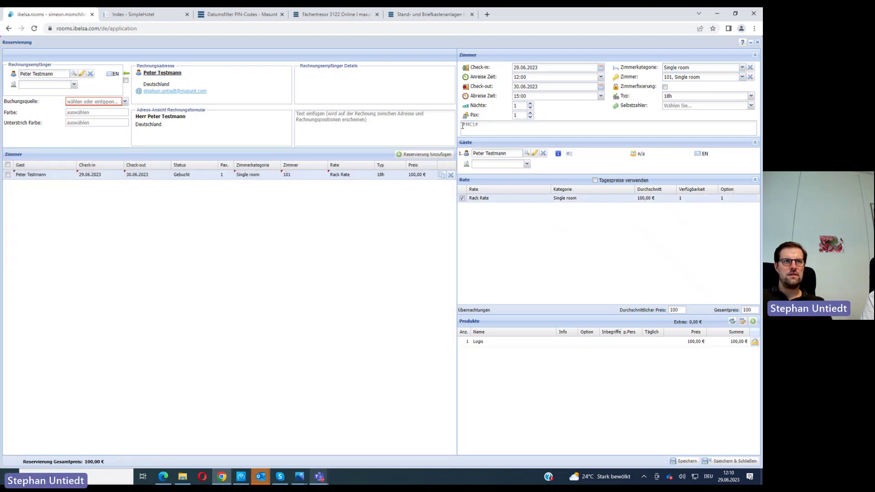
pyautogui.click(491, 133)
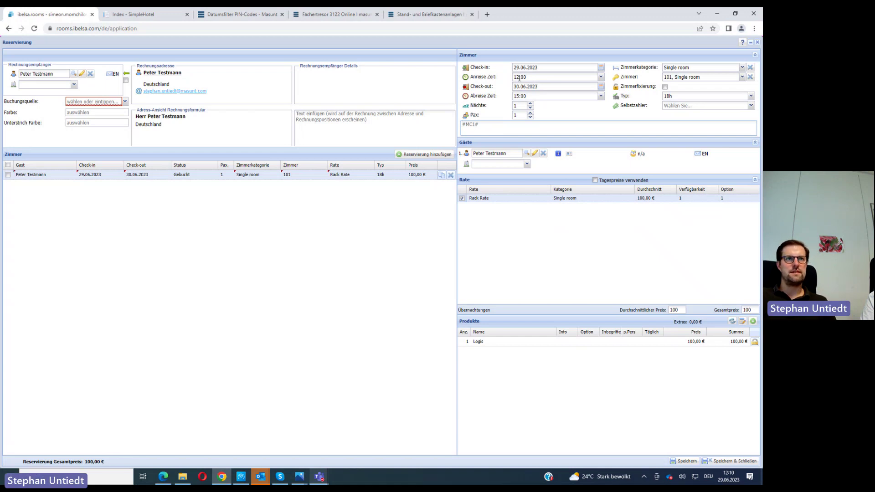
pyautogui.click(732, 461)
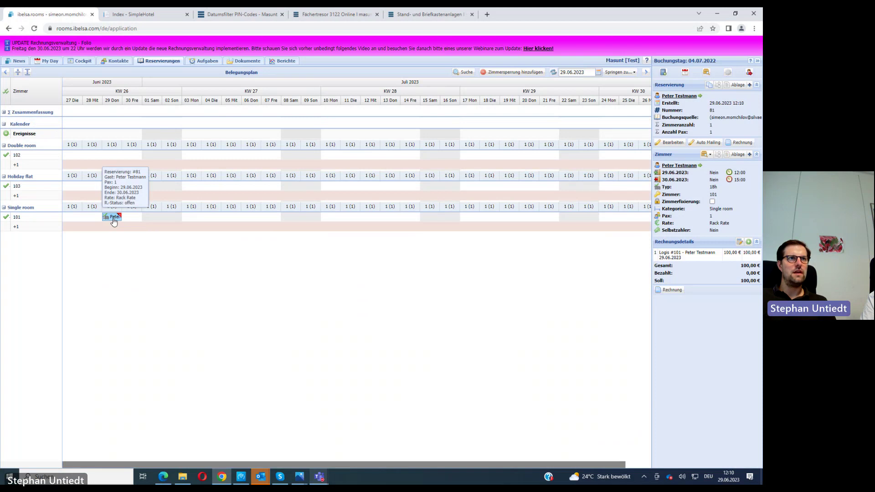
# Examine the standard reservation text in room 101's settings, then leave the hotel settings without saving
pyautogui.click(729, 75)
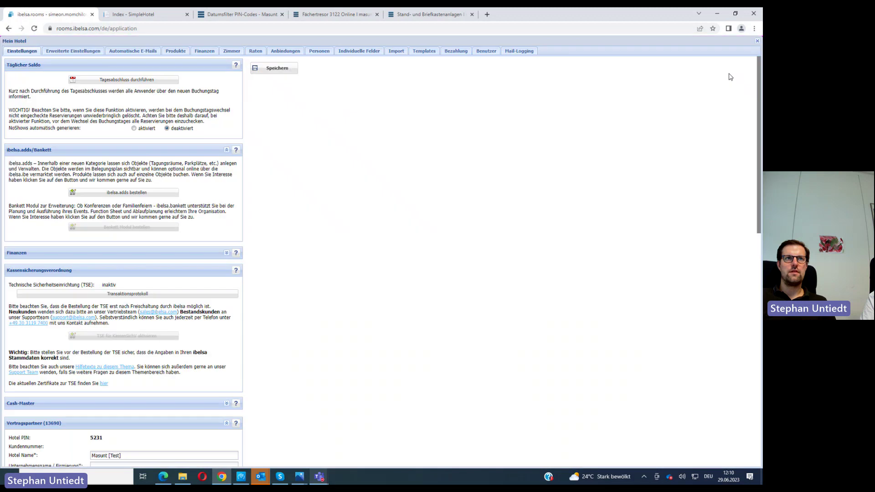
pyautogui.click(237, 54)
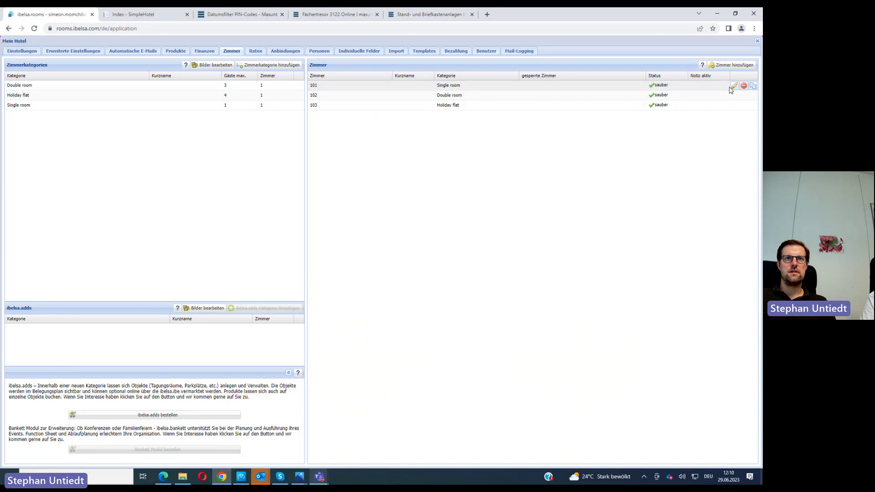
pyautogui.click(734, 86)
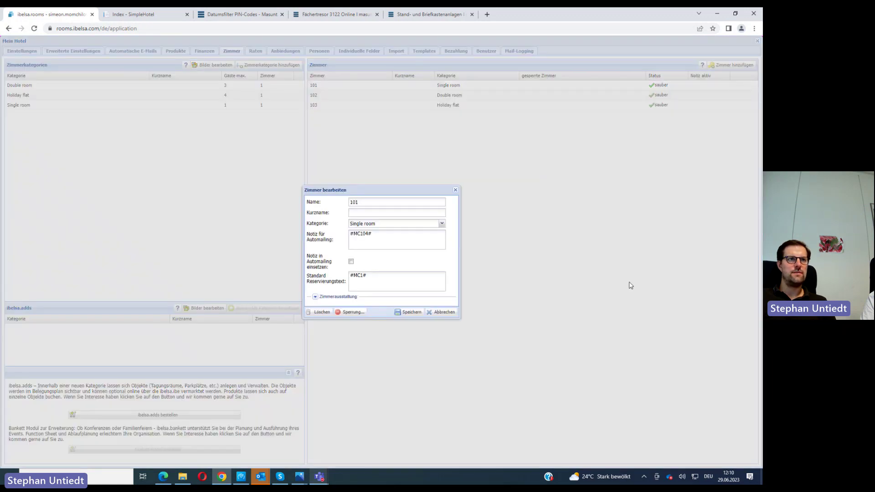
pyautogui.moveTo(387, 283); pyautogui.dragTo(322, 283)
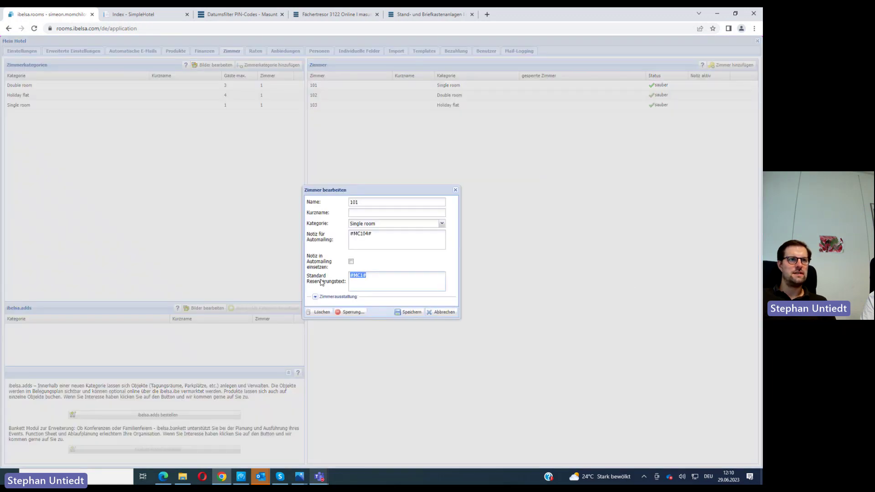
pyautogui.click(384, 281)
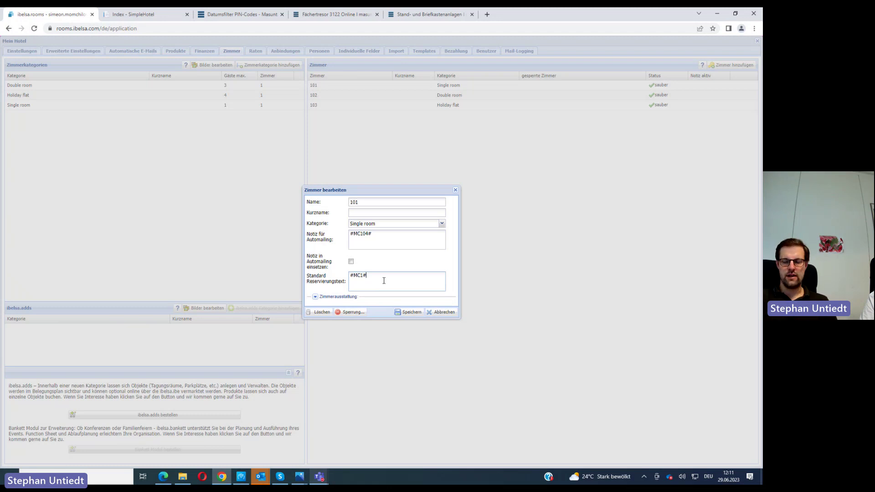
pyautogui.click(450, 312)
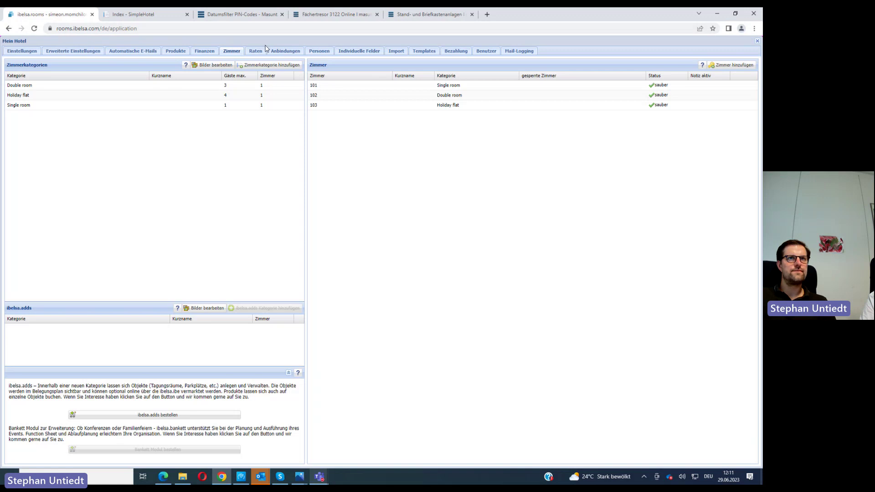
pyautogui.click(758, 42)
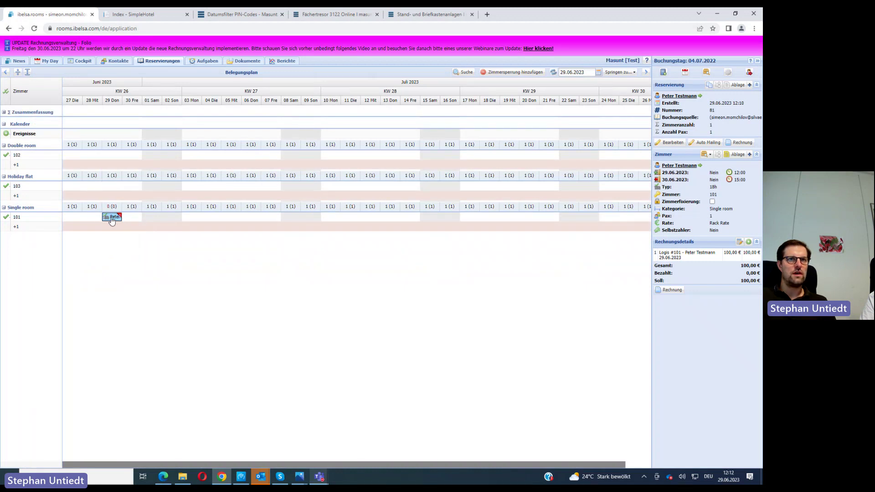
# View the documents filed under the room 101 reservation to check its masunt PIN code entry, then close them
pyautogui.click(735, 157)
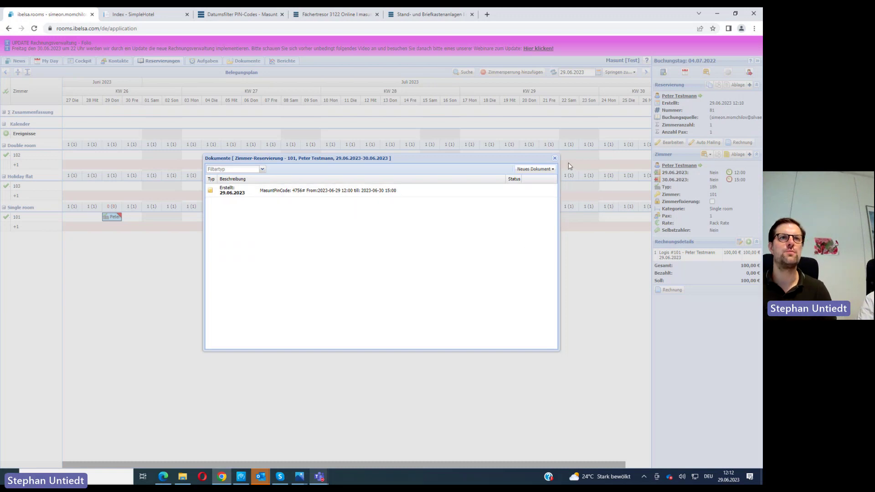
pyautogui.click(554, 159)
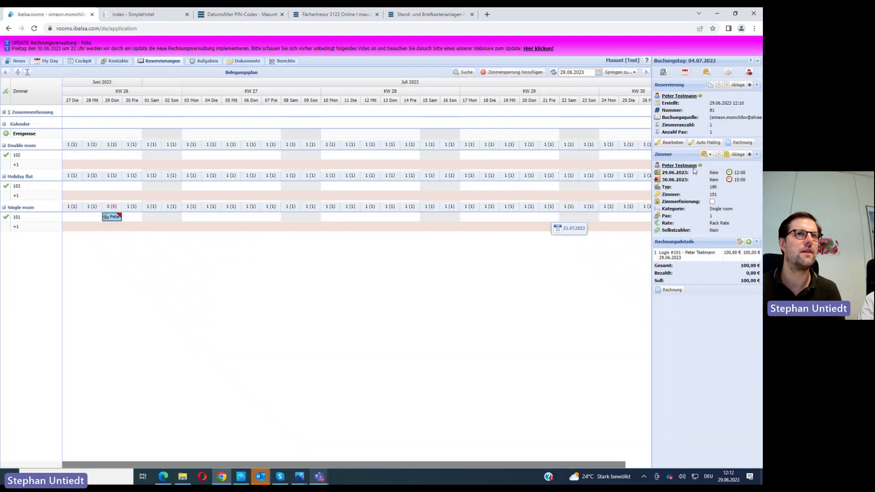
# Start another new reservation and assign the same test guest contact to it
pyautogui.click(663, 73)
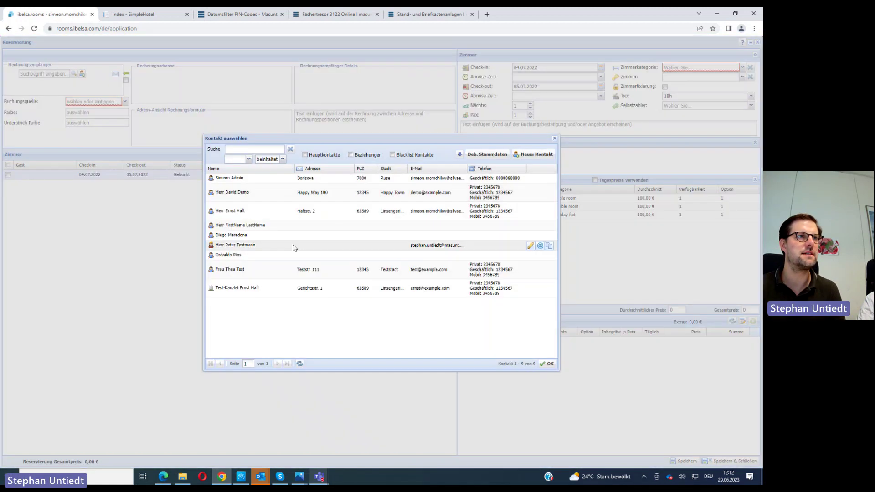
pyautogui.click(282, 247)
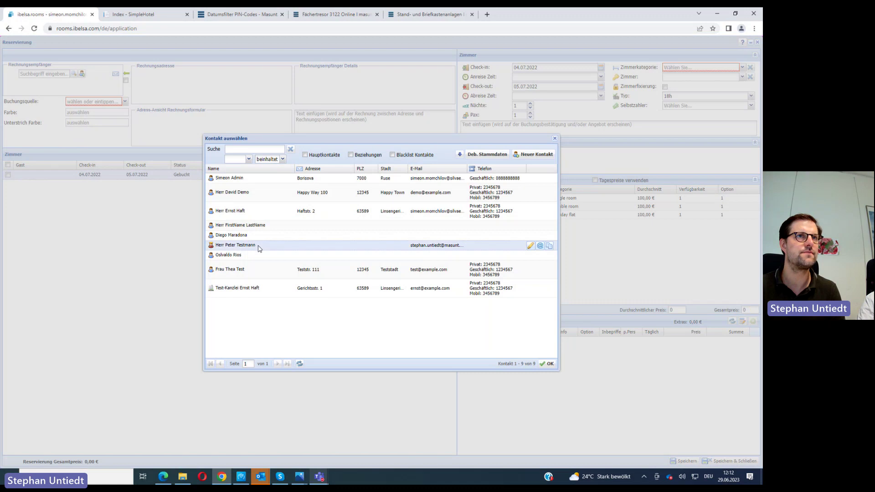
pyautogui.doubleClick(258, 247)
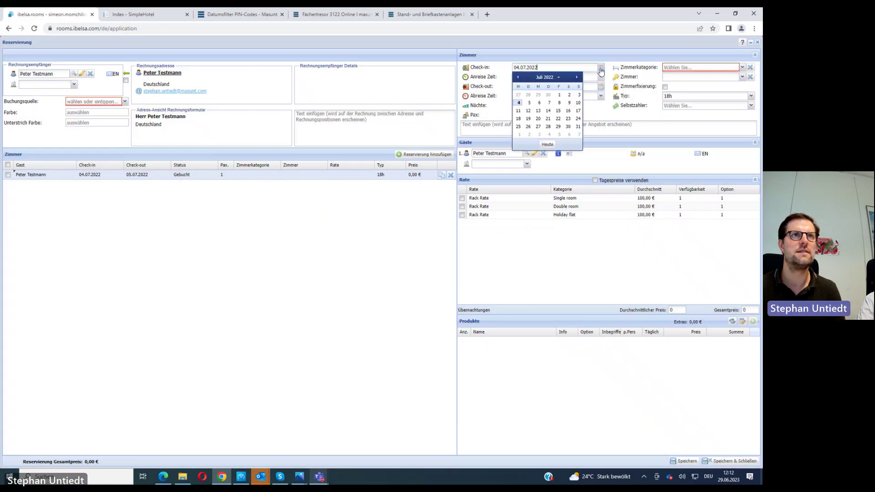
# Set the reservation's check-in date to 29.06.2023 and its arrival time to 12:00
pyautogui.click(601, 67)
pyautogui.doubleClick(526, 68)
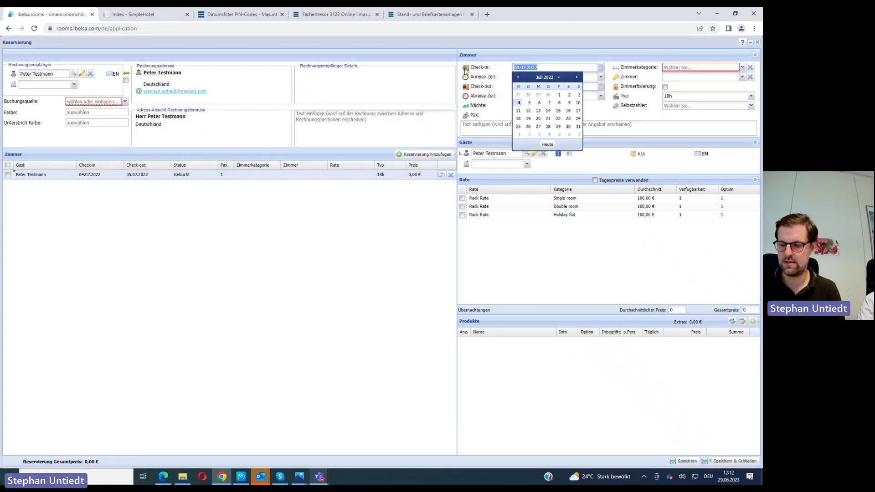
pyautogui.write('29.06.20')
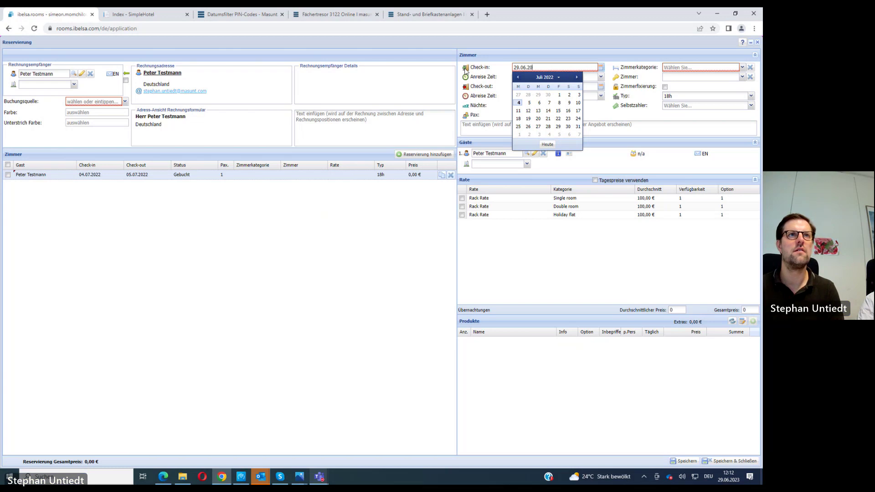
pyautogui.write('23')
pyautogui.press('Tab')
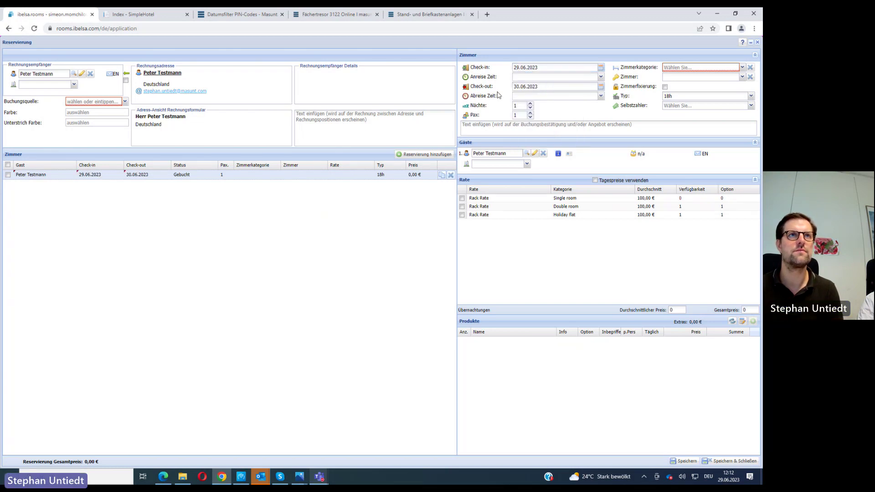
pyautogui.click(601, 77)
pyautogui.scroll(-5, 552, 146)
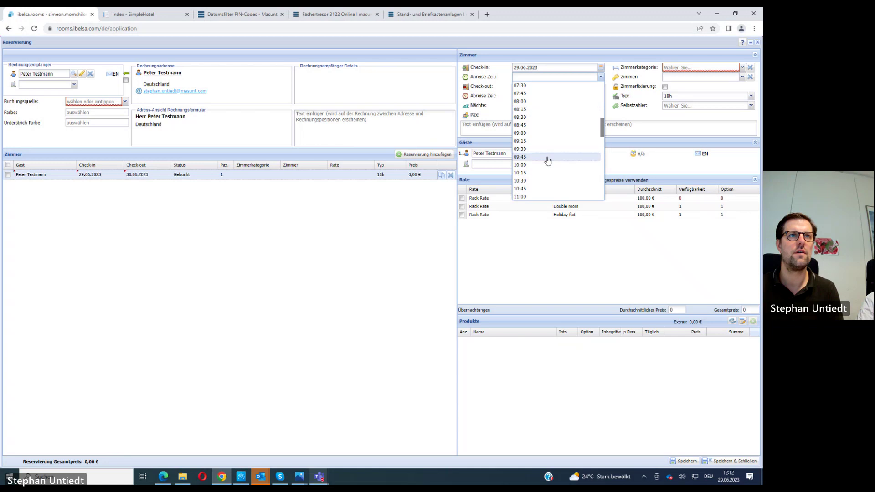
pyautogui.scroll(-4, 548, 161)
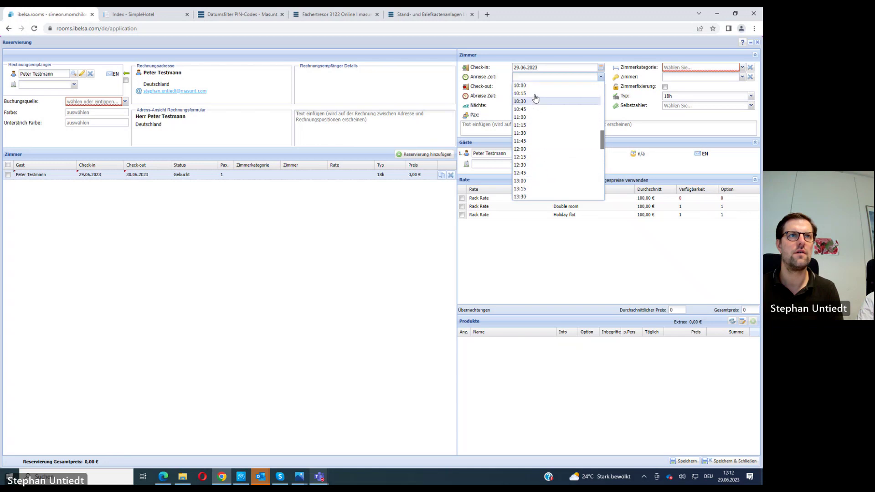
pyautogui.click(534, 150)
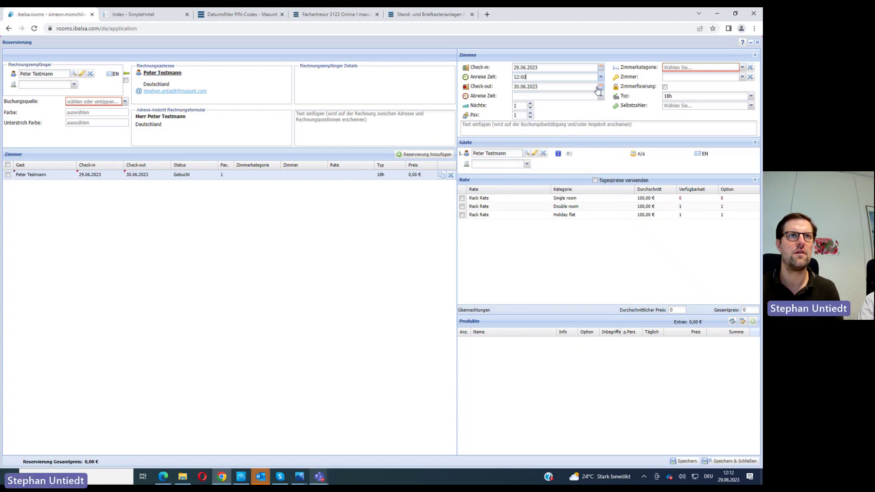
pyautogui.press('Tab')
pyautogui.write('0')
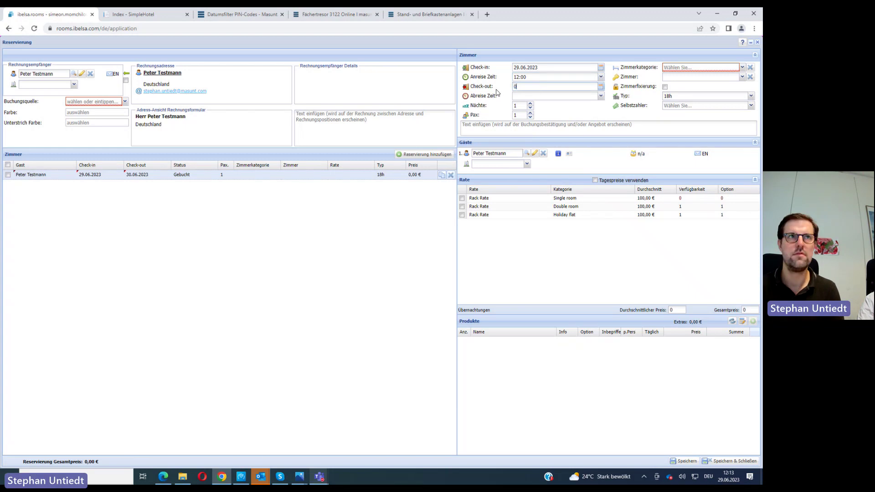
pyautogui.write('4')
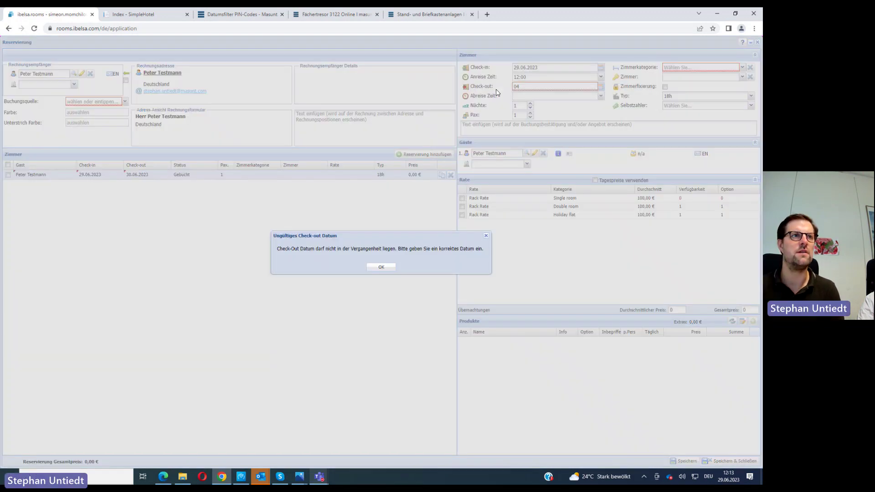
pyautogui.click(388, 269)
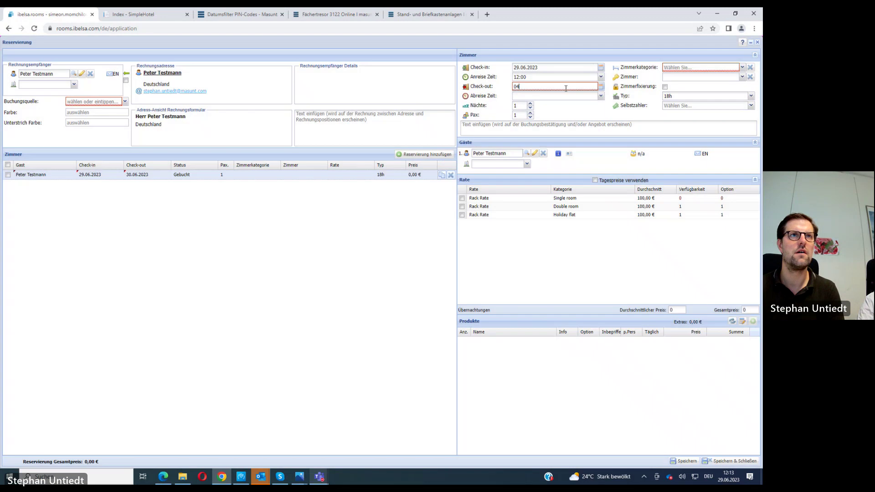
pyautogui.moveTo(566, 89)
pyautogui.write('.0')
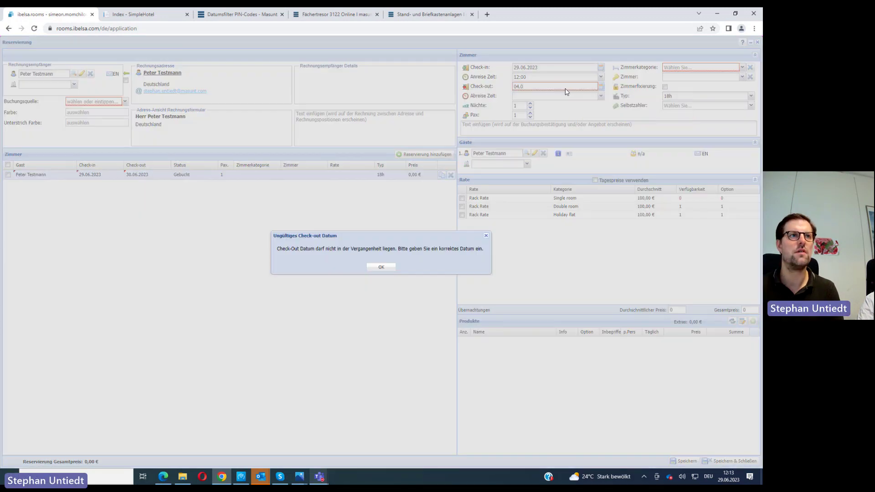
pyautogui.click(388, 269)
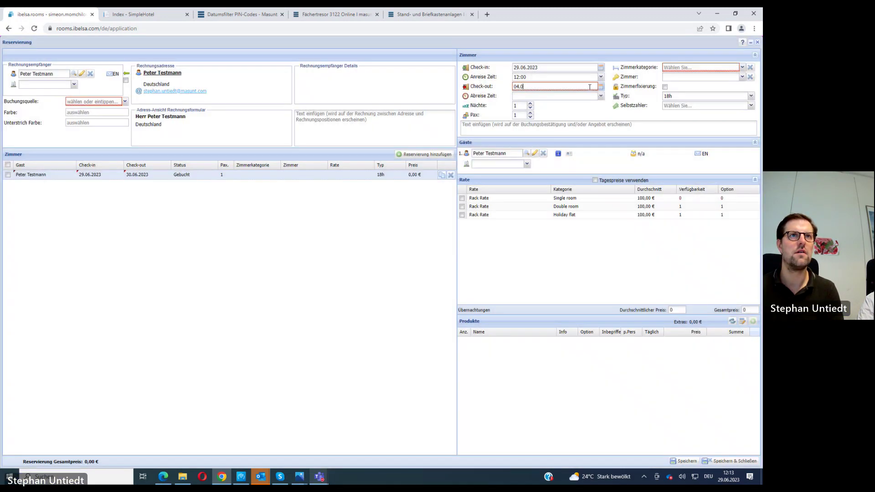
# Set the check-out date to 04.07.2023 and the departure time to 15:00
pyautogui.click(601, 87)
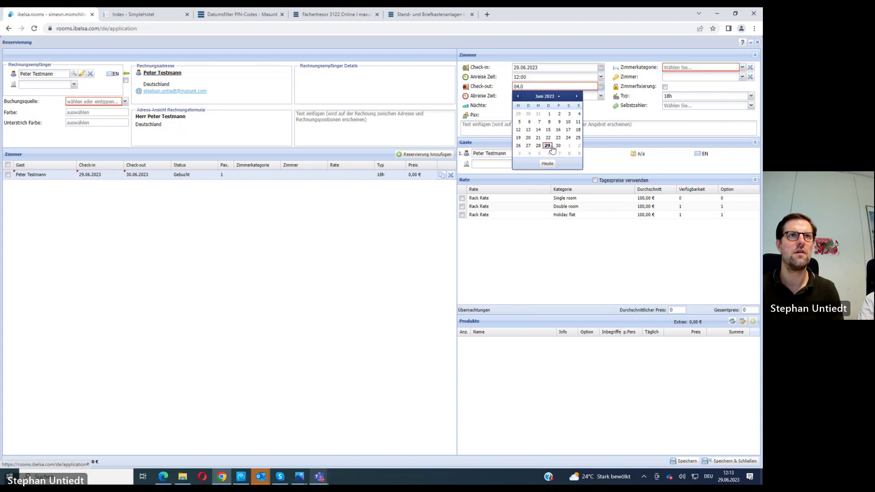
pyautogui.click(529, 154)
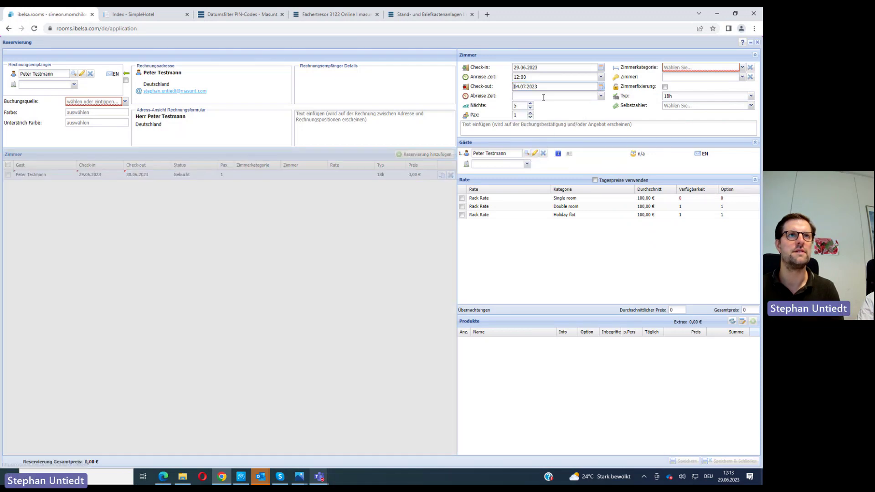
pyautogui.click(601, 96)
pyautogui.scroll(-3, 539, 175)
pyautogui.click(533, 184)
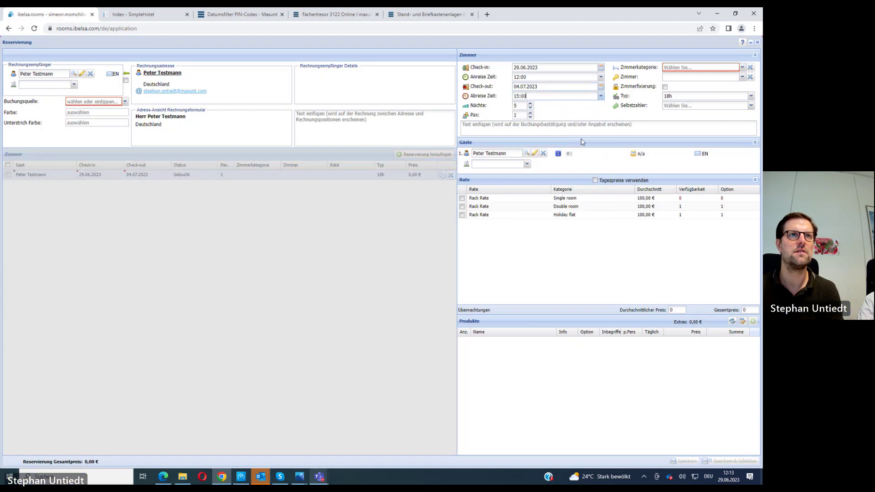
# Assign the Double room category and room 102 to the booking, with the Rack Rate applied
pyautogui.click(742, 68)
pyautogui.click(692, 77)
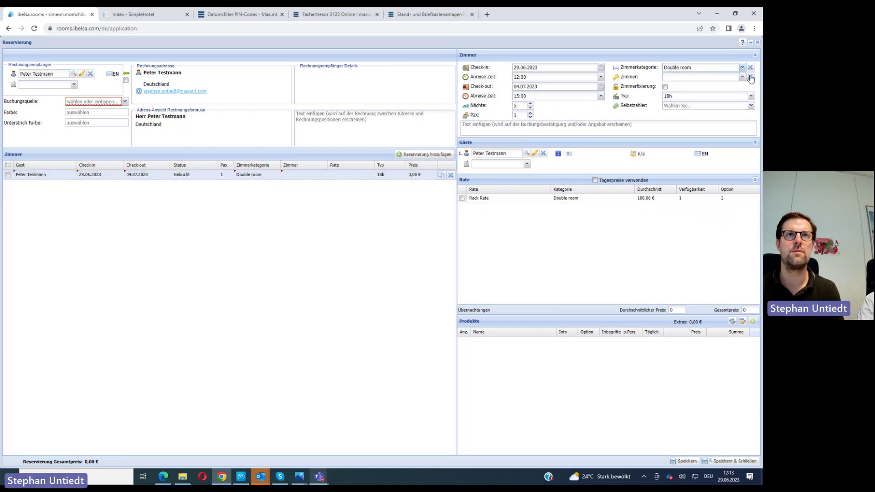
pyautogui.click(742, 76)
pyautogui.click(704, 86)
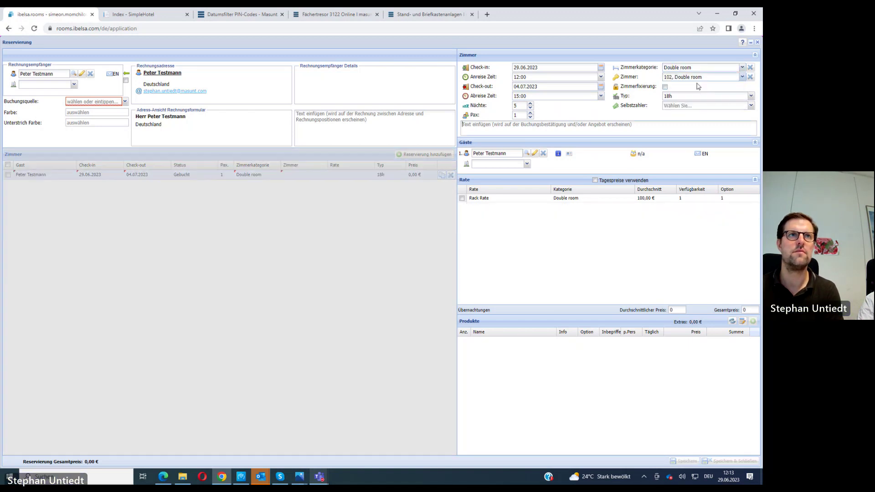
pyautogui.click(482, 199)
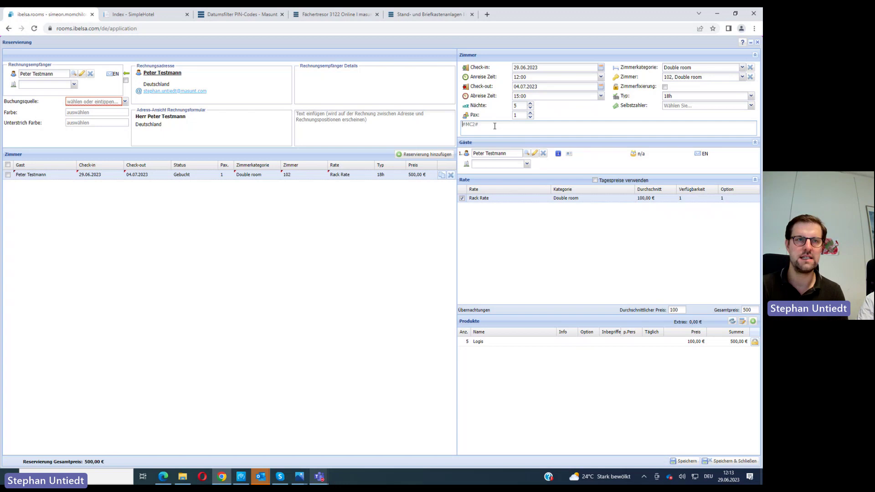
# Enter #MSC2# as the room's reservation text, then save and close the reservation
pyautogui.write('#MS')
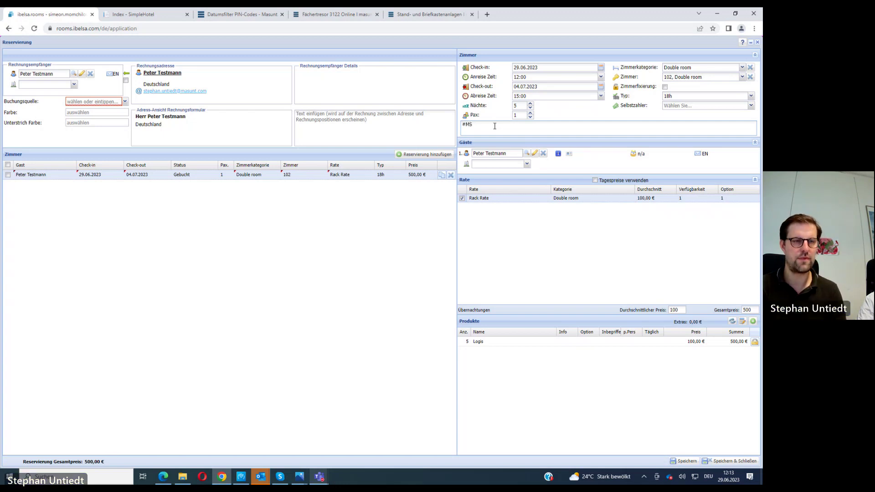
pyautogui.write('C2#')
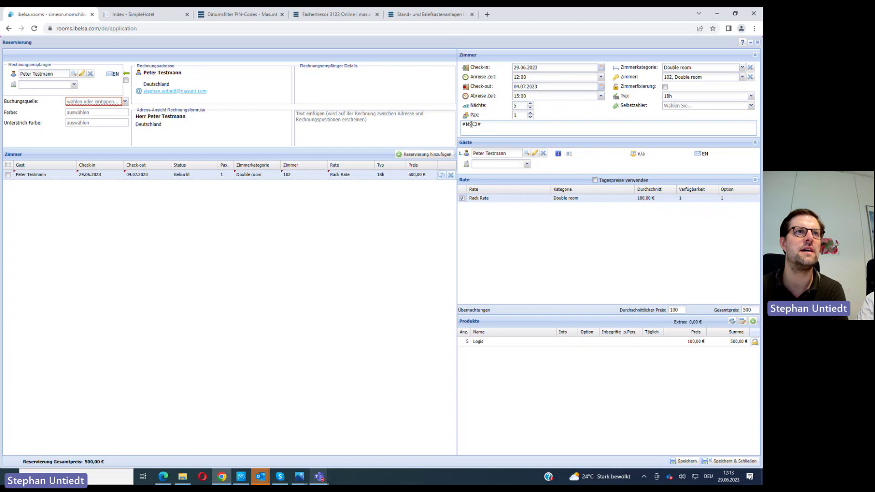
pyautogui.click(716, 461)
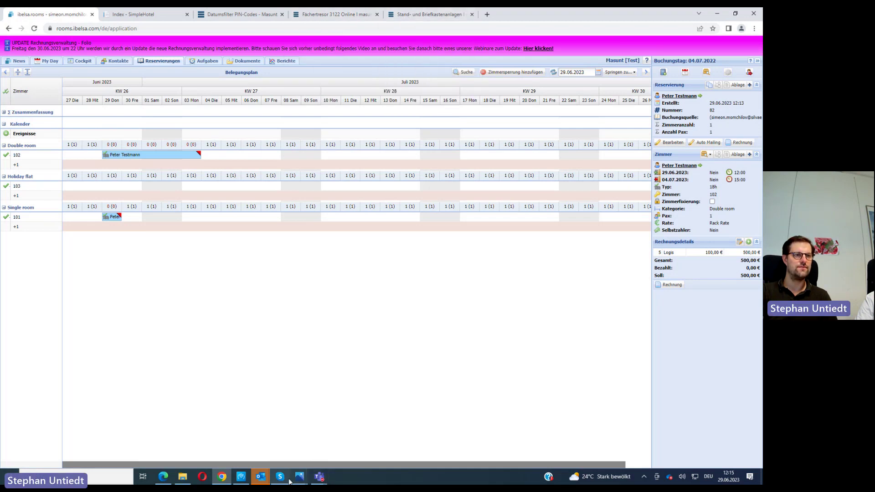
# Switch to the Photos app, look through the three pictures of installed key lockers, and minimise the viewer windows
pyautogui.moveTo(300, 480)
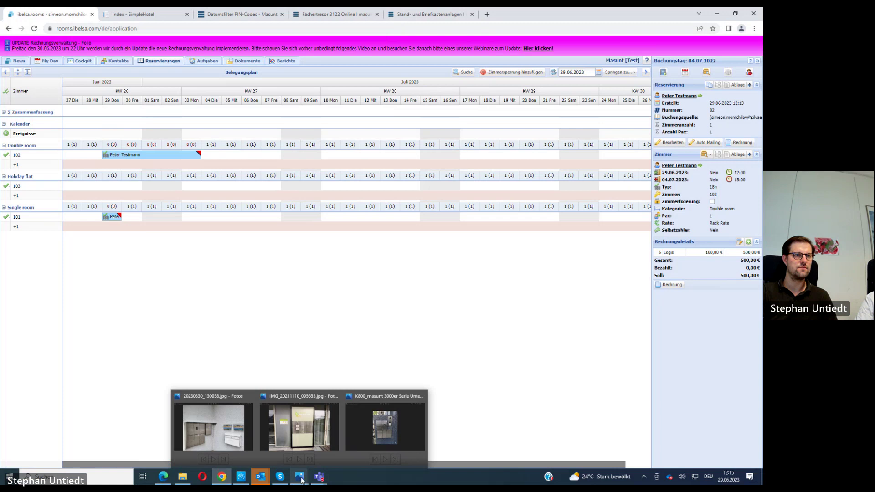
pyautogui.click(222, 414)
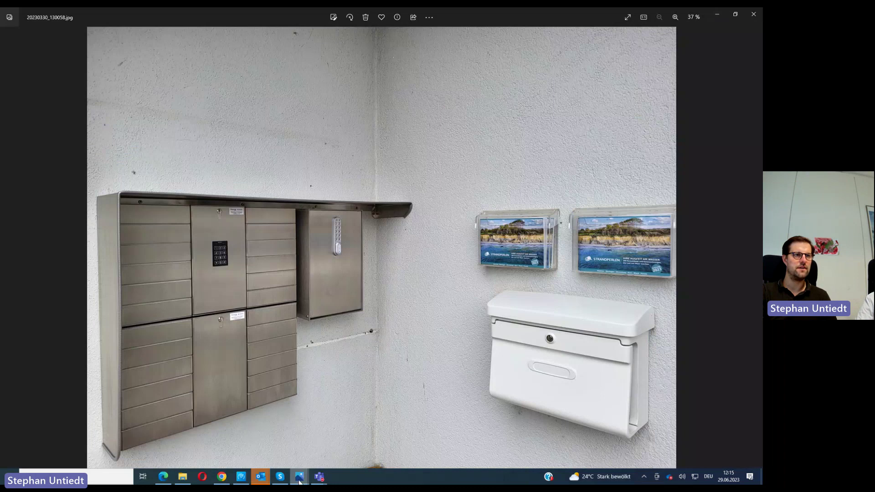
pyautogui.moveTo(299, 481)
pyautogui.click(298, 425)
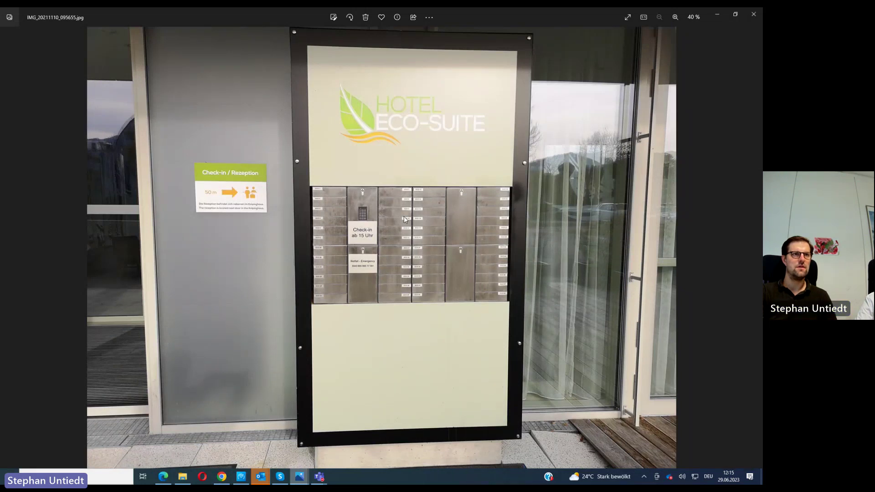
pyautogui.moveTo(299, 479)
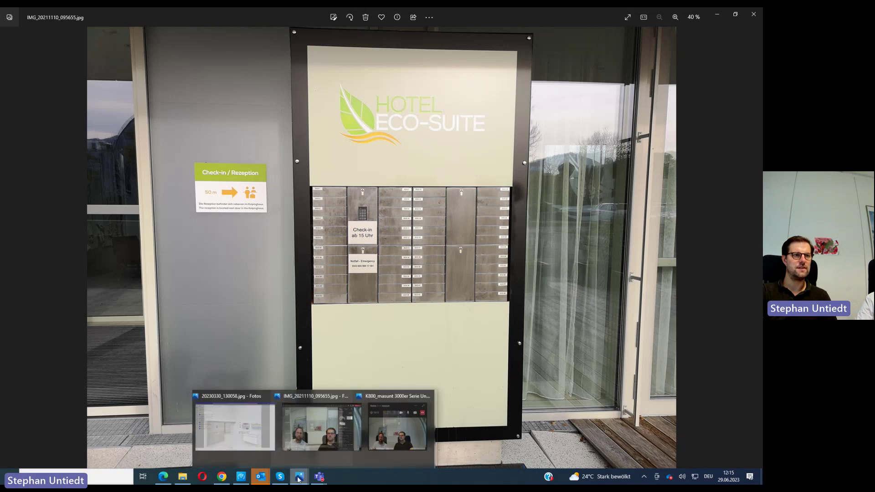
pyautogui.click(390, 437)
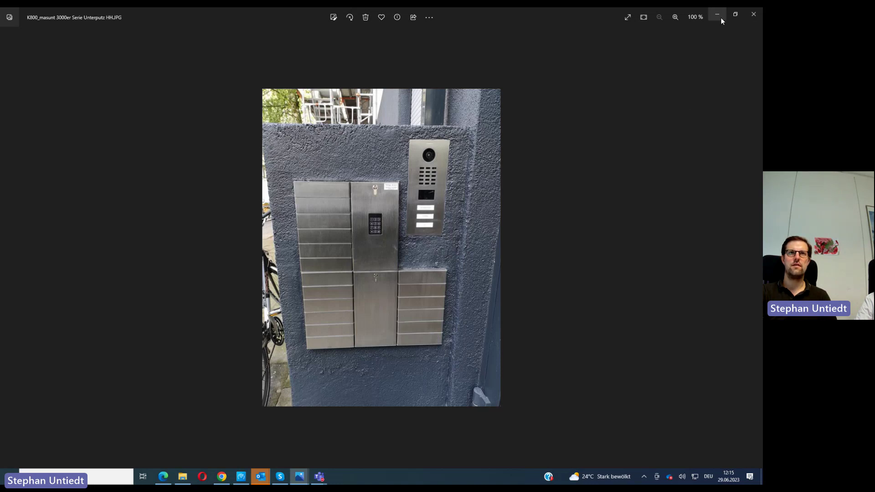
pyautogui.press('Right')
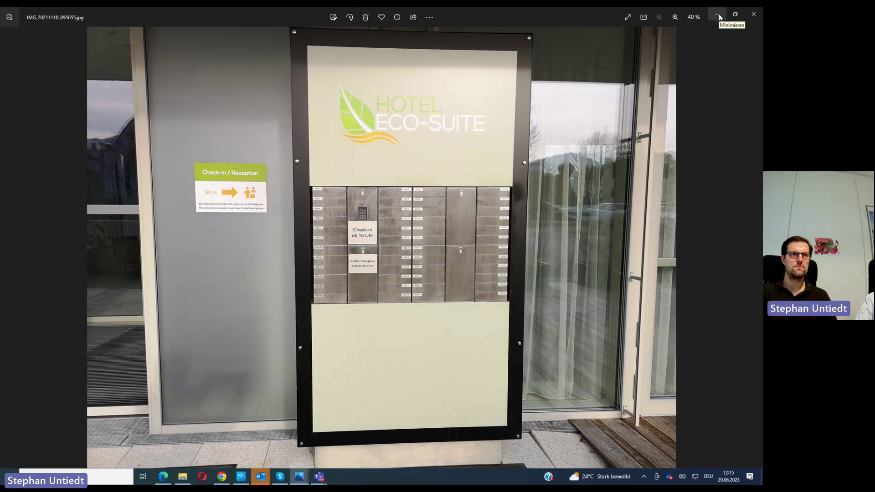
pyautogui.press('Right')
pyautogui.click(719, 13)
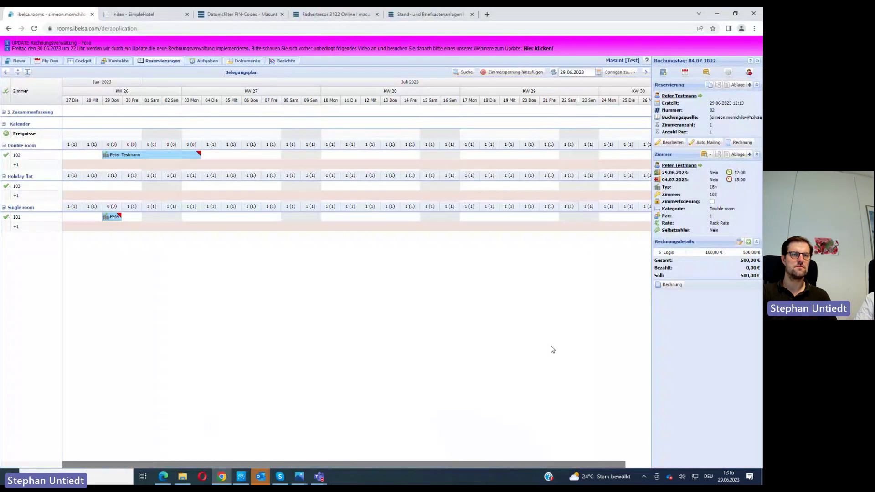
# Browse masunt's Stand- und Briefkastenanlagen page down to the mailbox system examples
pyautogui.click(427, 13)
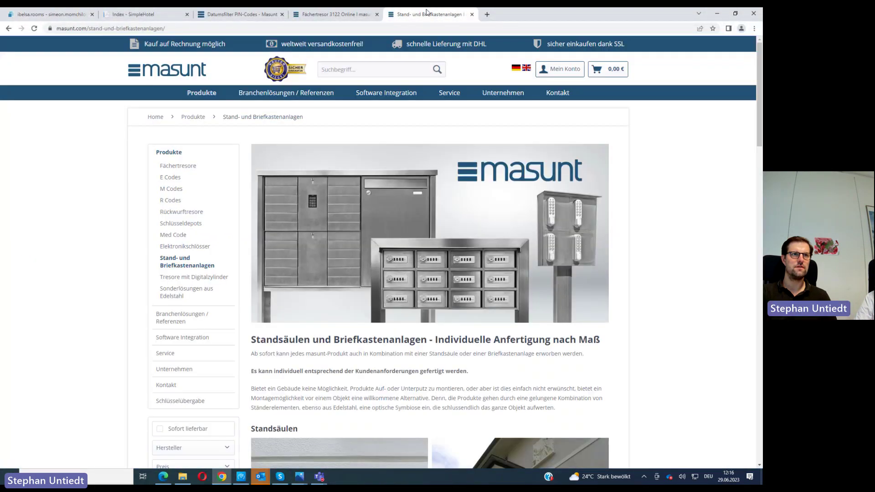
pyautogui.scroll(-8, 439, 326)
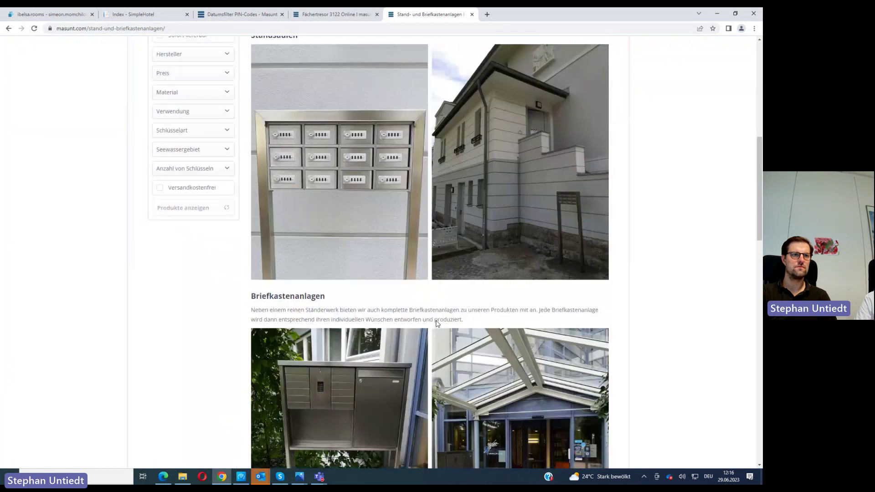
pyautogui.scroll(-5, 437, 324)
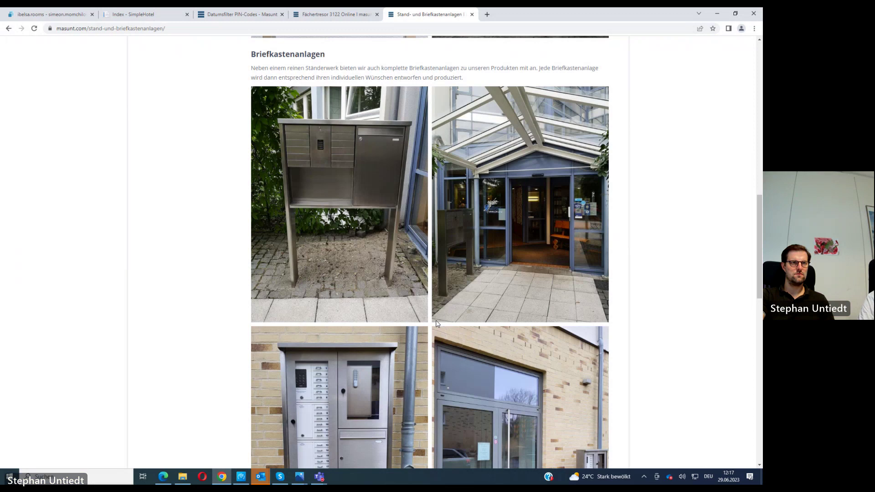
# Return to ibelsa.rooms and view the documents filed under the room 102 reservation to check its masunt PIN code entry, then close them
pyautogui.click(273, 11)
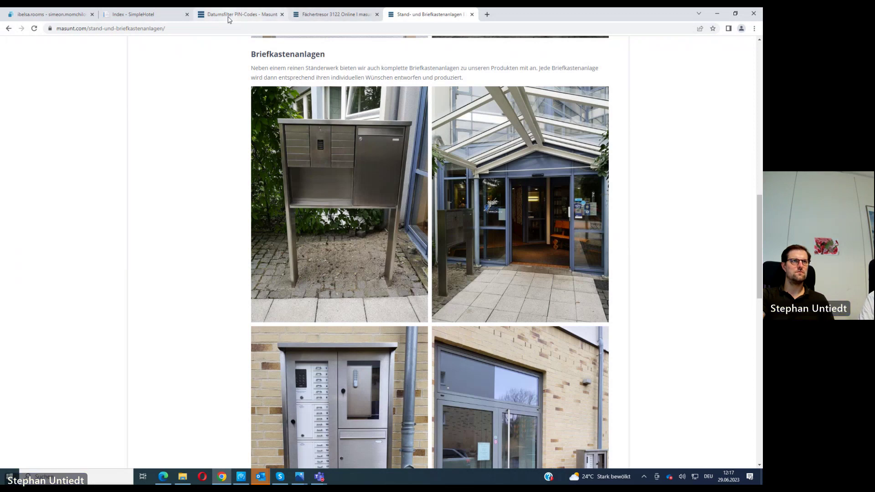
pyautogui.hotkey('ctrl', 'shift', 'Tab')
pyautogui.hotkey('ctrl', 'shift', 'Tab')
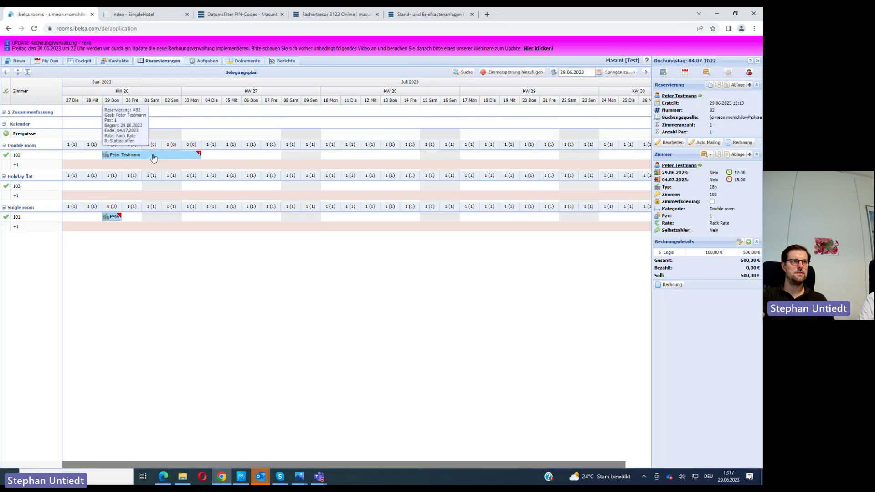
pyautogui.click(736, 154)
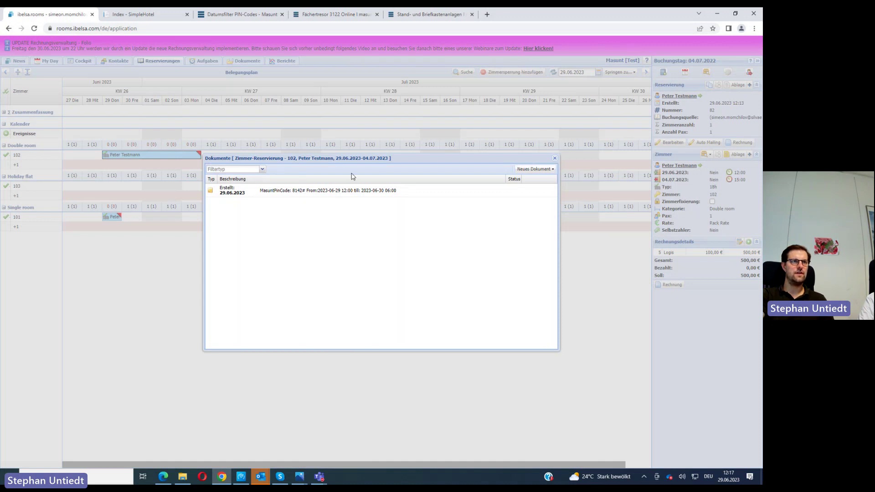
pyautogui.moveTo(327, 195)
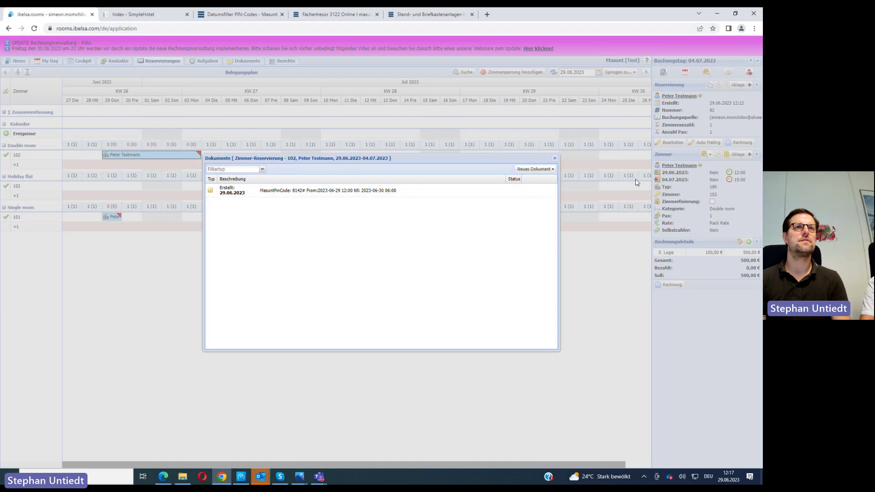
pyautogui.click(555, 159)
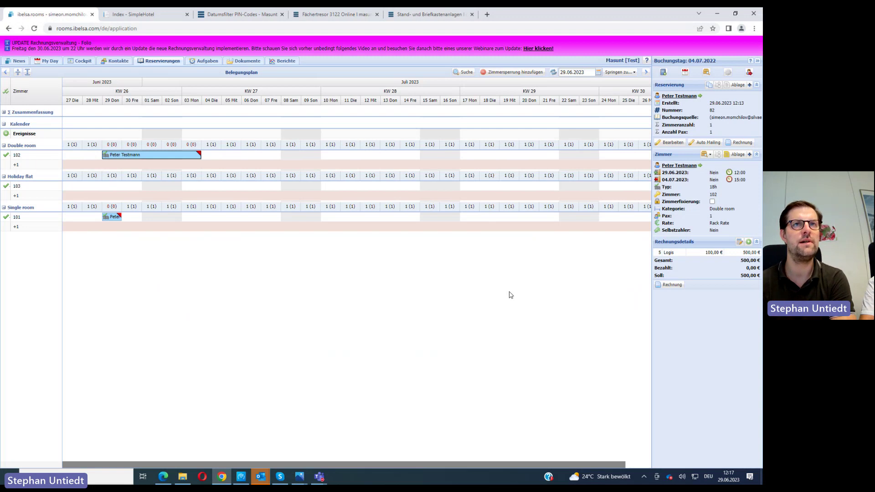
# Switch to the masunt connect portal and sign in with the saved credentials to open the Tresore list
pyautogui.click(145, 15)
pyautogui.click(216, 12)
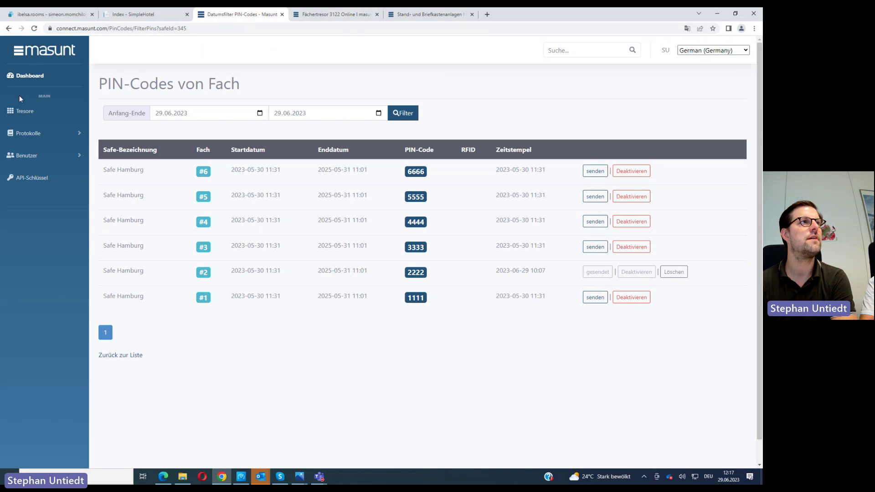
pyautogui.click(26, 117)
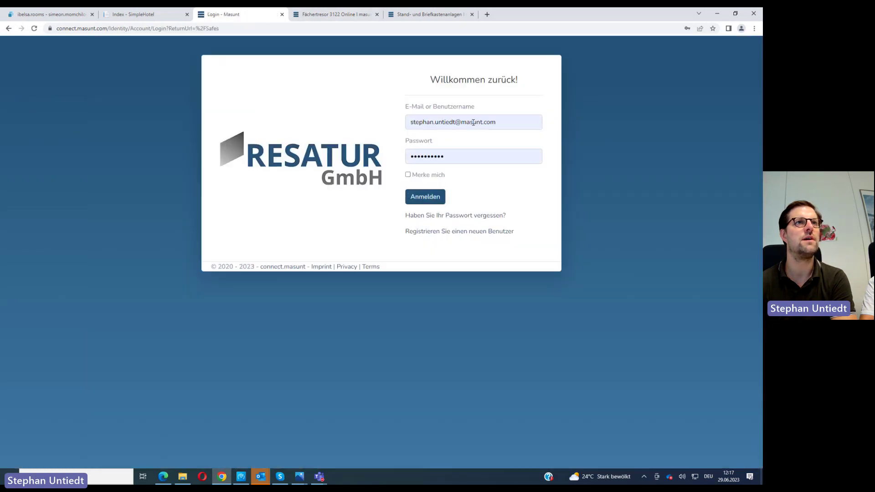
pyautogui.click(429, 201)
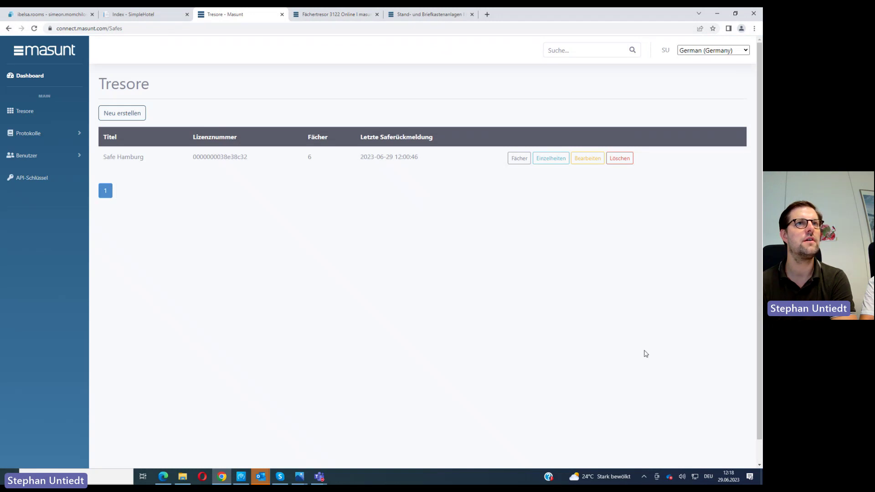
# Review the active PIN codes of Safe Hamburg's compartments, and open the Tresor-Rückmeldung log to check its recorded locker events
pyautogui.click(519, 159)
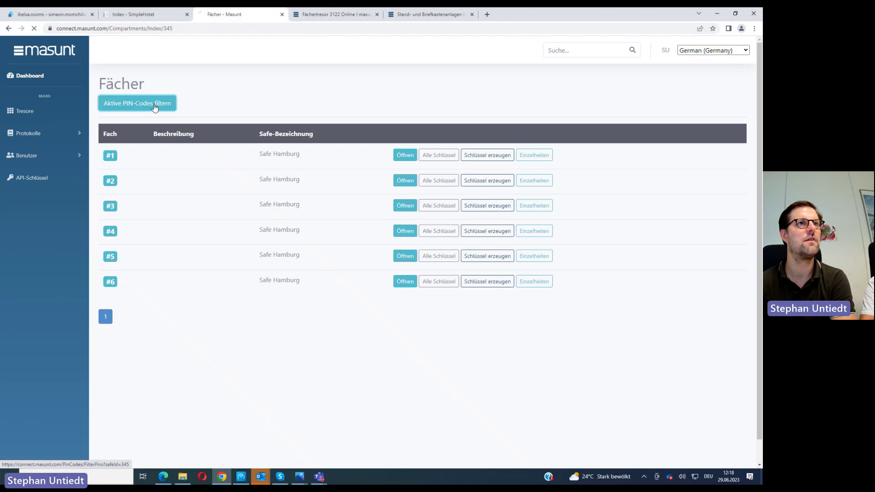
pyautogui.click(146, 105)
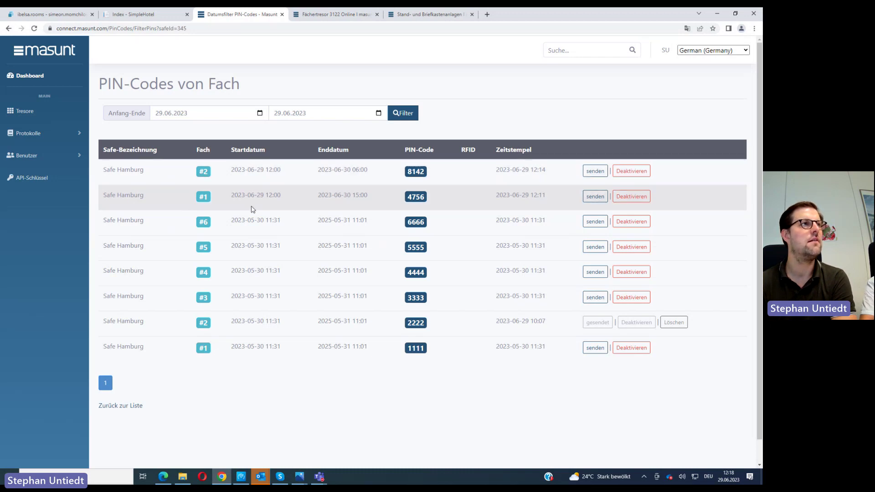
pyautogui.click(23, 135)
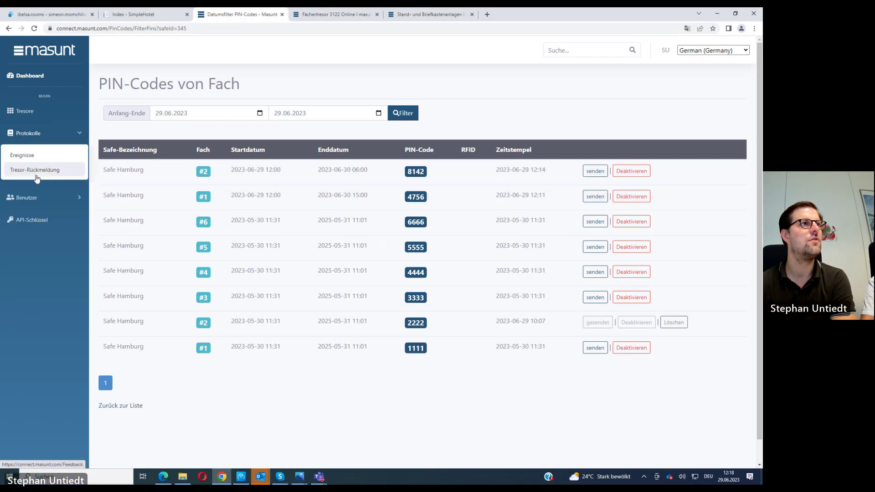
pyautogui.click(37, 170)
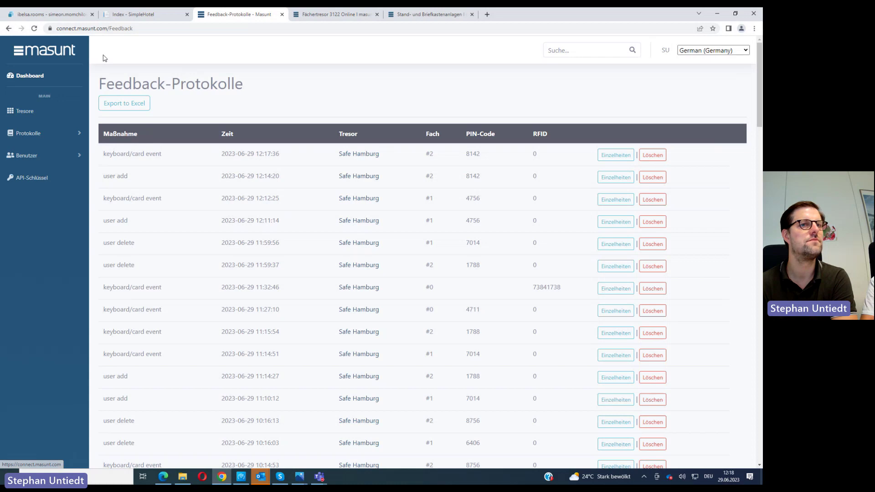
pyautogui.click(145, 15)
pyautogui.click(68, 15)
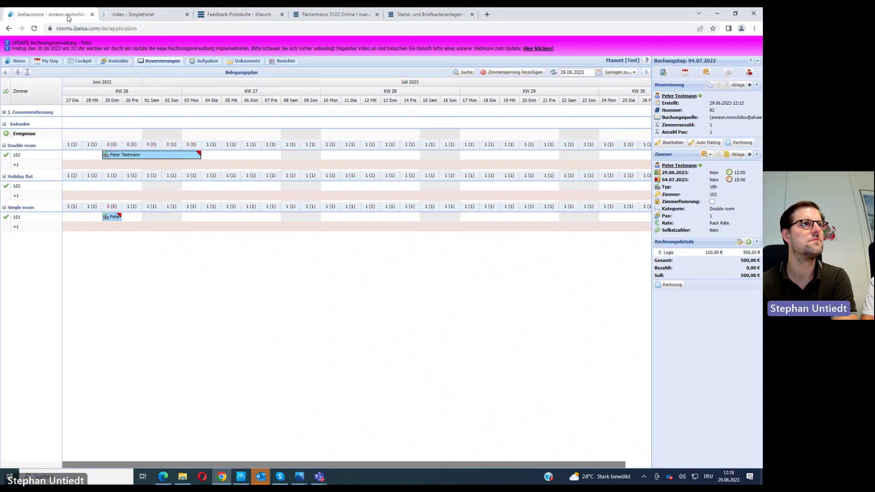
pyautogui.click(326, 15)
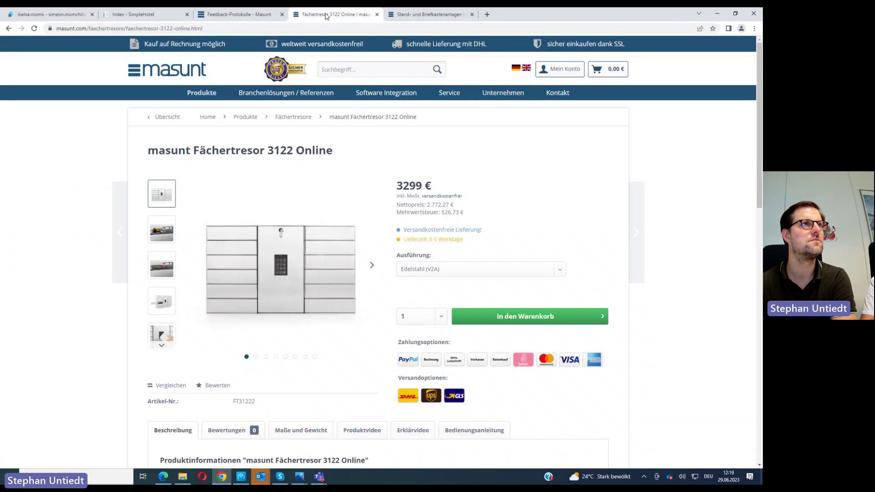
# Return to masunt connect, open the code generator for compartment #1 of Safe Hamburg, and highlight its RFID field label
pyautogui.click(239, 14)
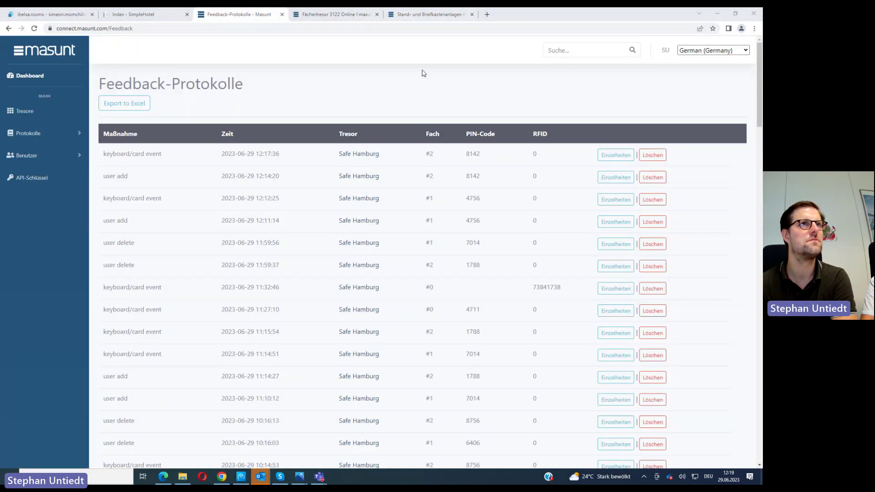
pyautogui.click(21, 112)
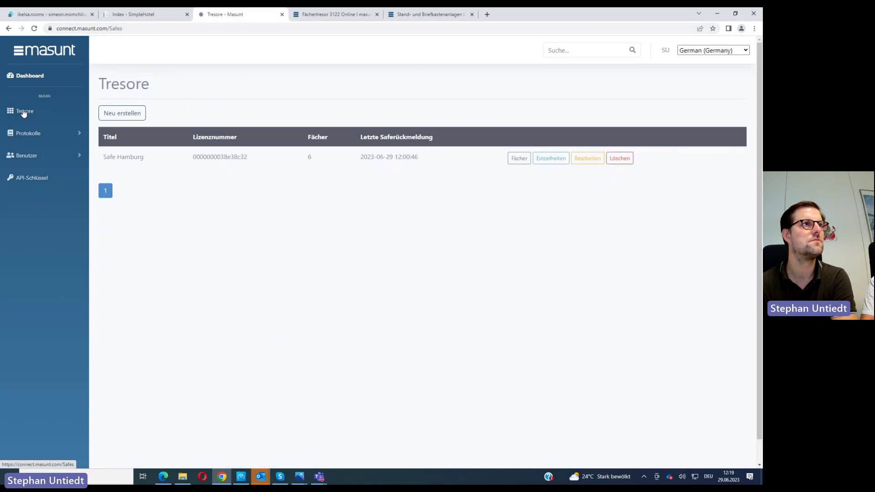
pyautogui.click(521, 159)
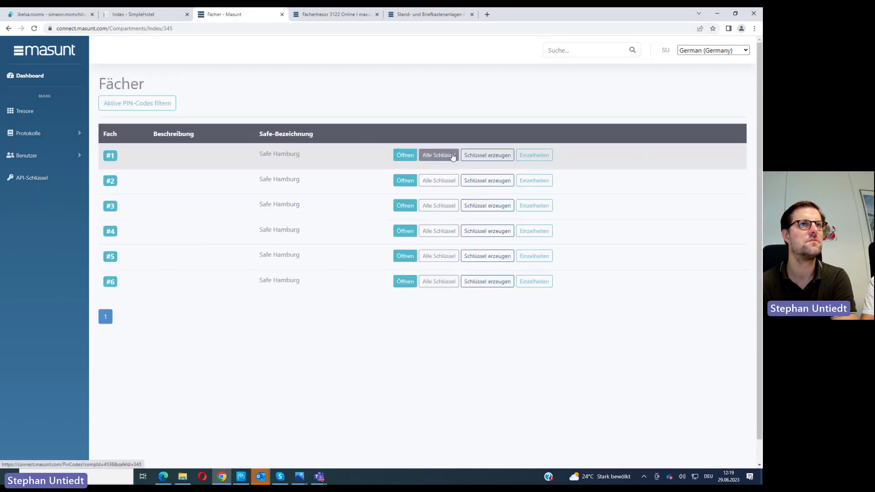
pyautogui.click(488, 155)
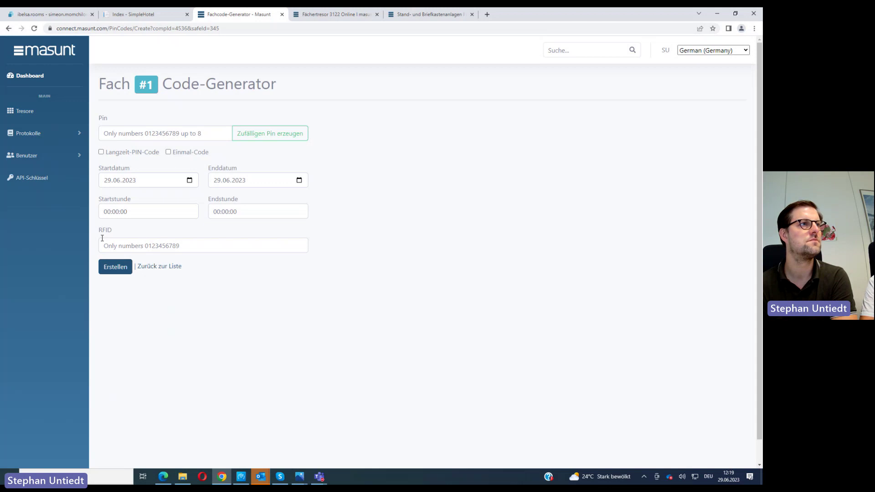
pyautogui.moveTo(99, 231); pyautogui.dragTo(114, 232)
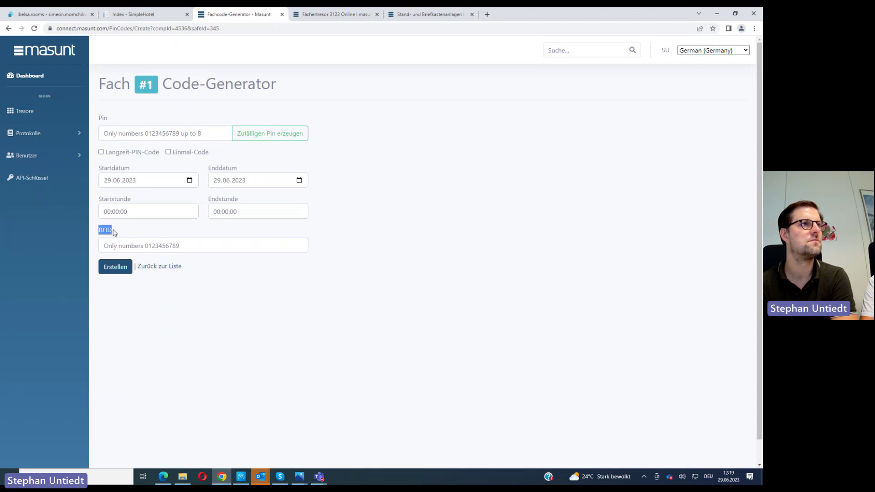